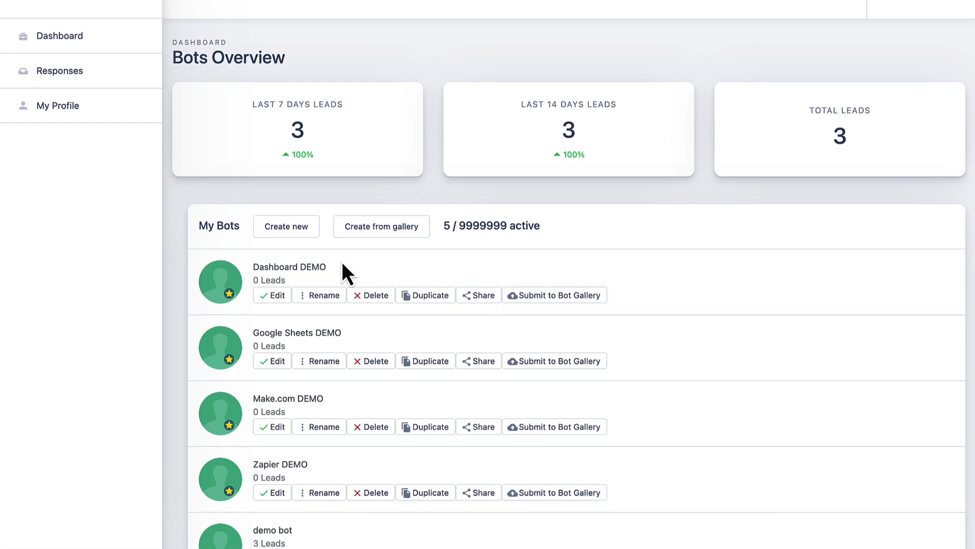
Create a new bot named "demo bot".
{"action": "left_click", "coordinate": [305, 237]}
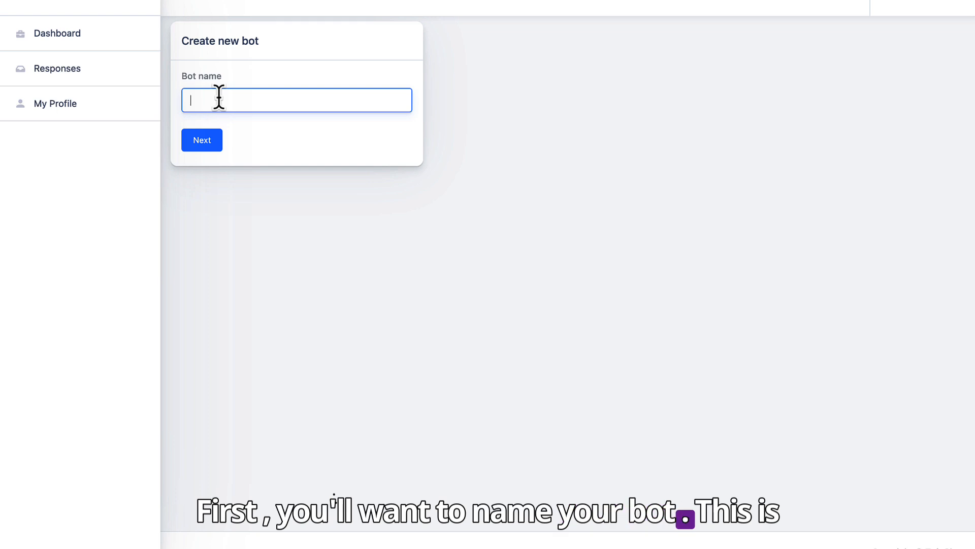
{"action": "type", "text": "demo bot"}
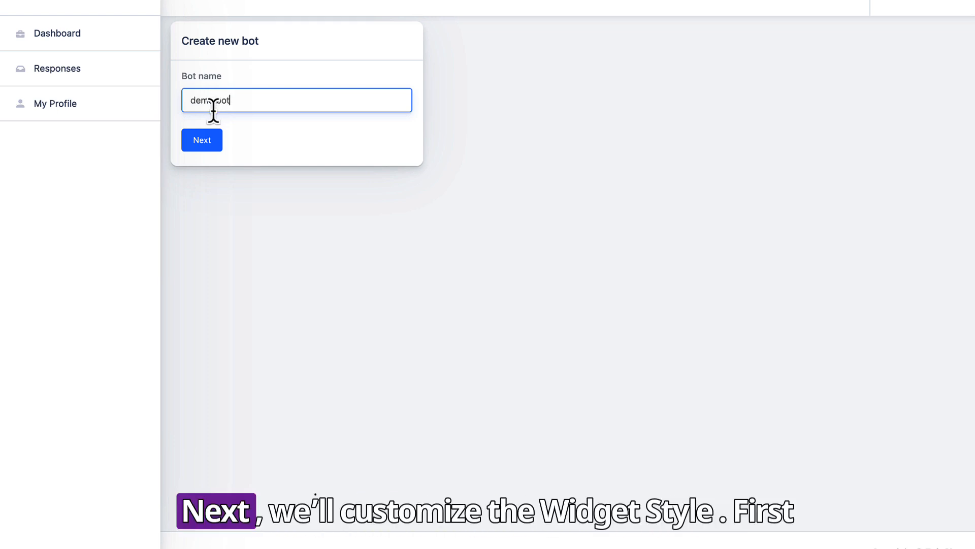
{"action": "left_click", "coordinate": [202, 141]}
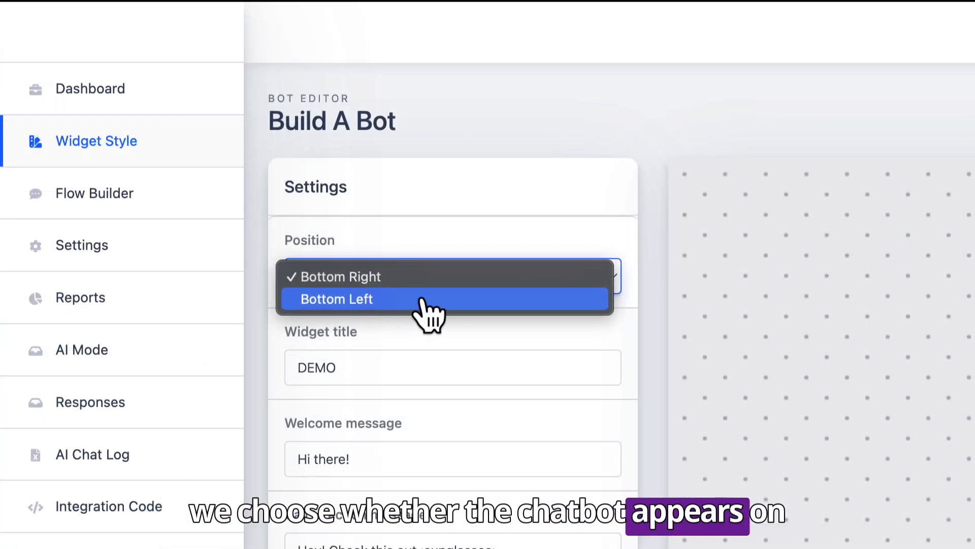
Choose Bottom Right as the widget position and preview the chat window, closing it again.
{"action": "left_click", "coordinate": [432, 279]}
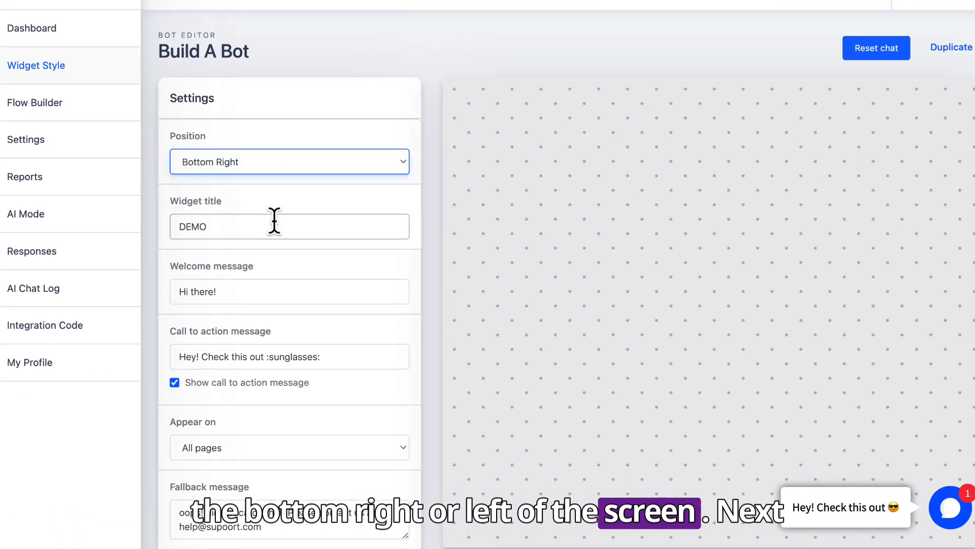
{"action": "left_click", "coordinate": [968, 507]}
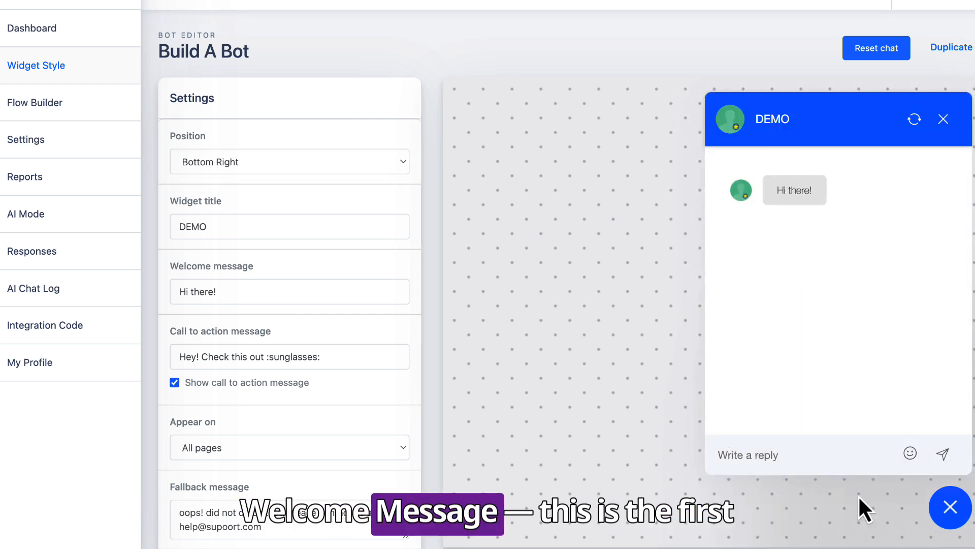
{"action": "left_click", "coordinate": [933, 519]}
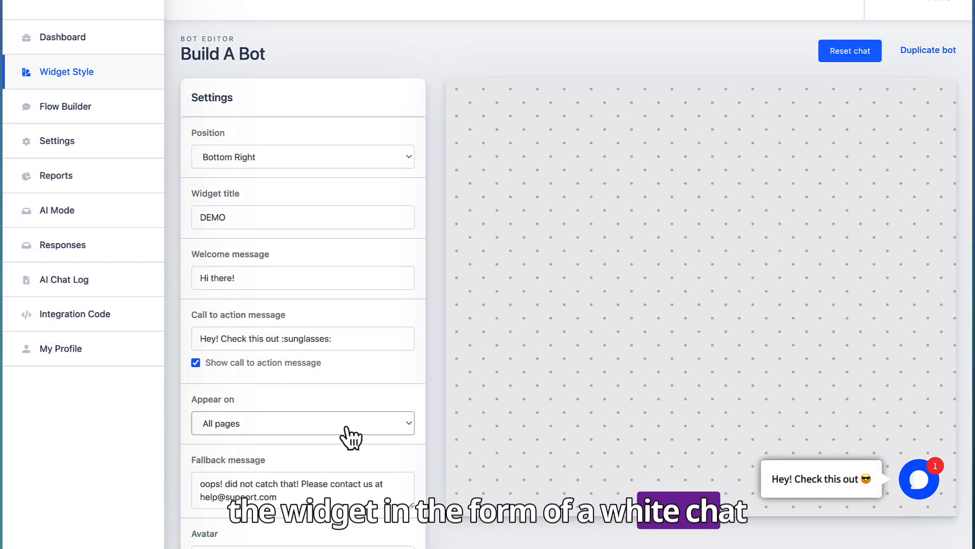
Set the widget to appear on Specific pages and open its URL condition for editing.
{"action": "scroll", "coordinate": [348, 434], "scroll_direction": "down", "scroll_amount": 2}
{"action": "scroll", "coordinate": [348, 435], "scroll_direction": "down", "scroll_amount": 2}
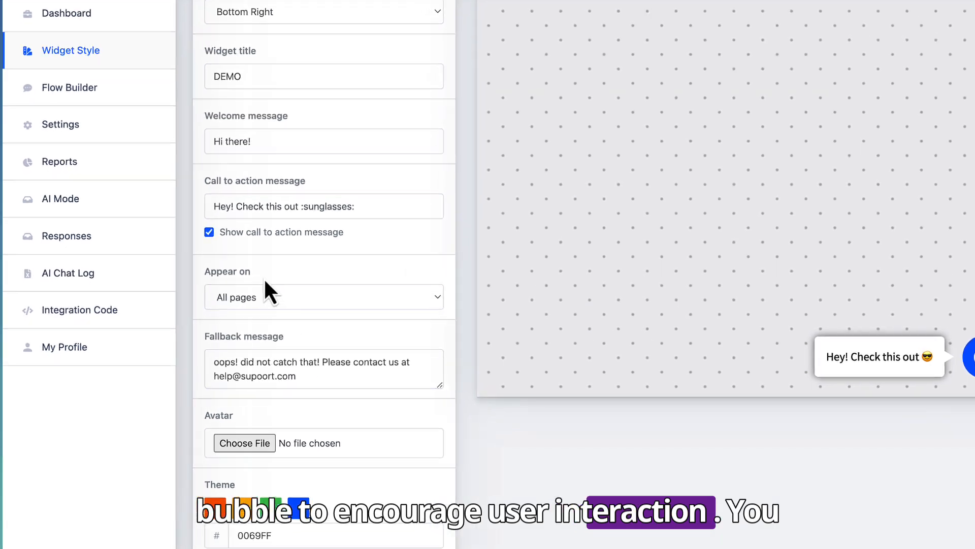
{"action": "left_click", "coordinate": [240, 302]}
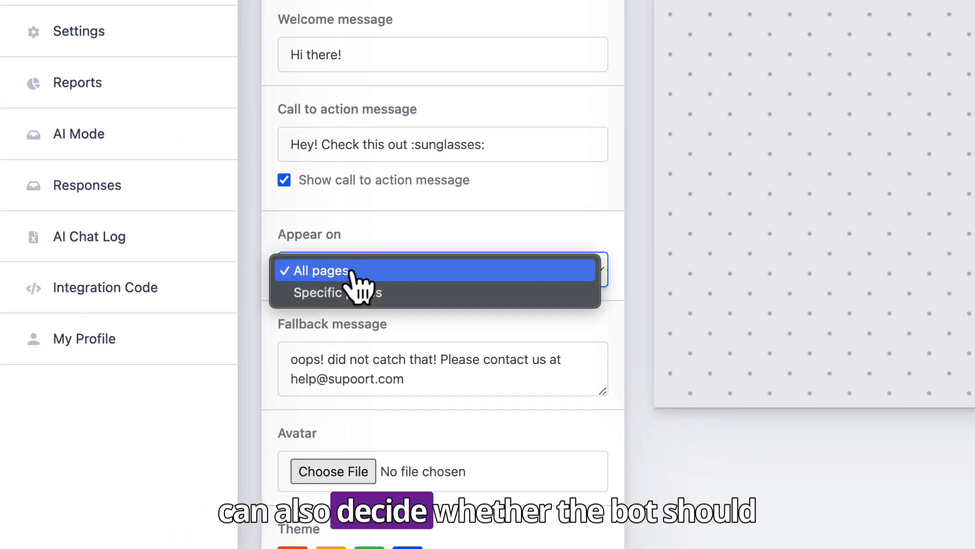
{"action": "left_click", "coordinate": [371, 293]}
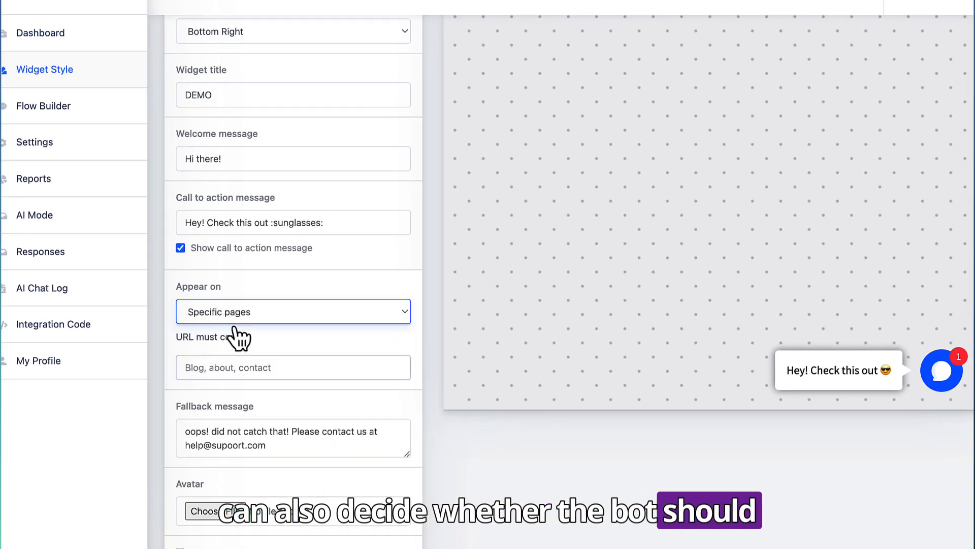
{"action": "left_click", "coordinate": [247, 370]}
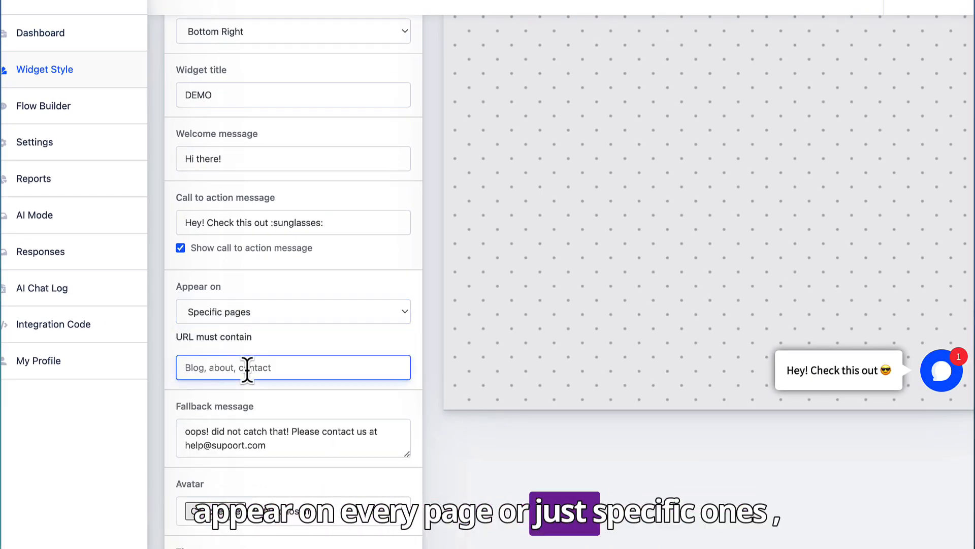
{"action": "scroll", "coordinate": [247, 370], "scroll_direction": "down", "scroll_amount": 1}
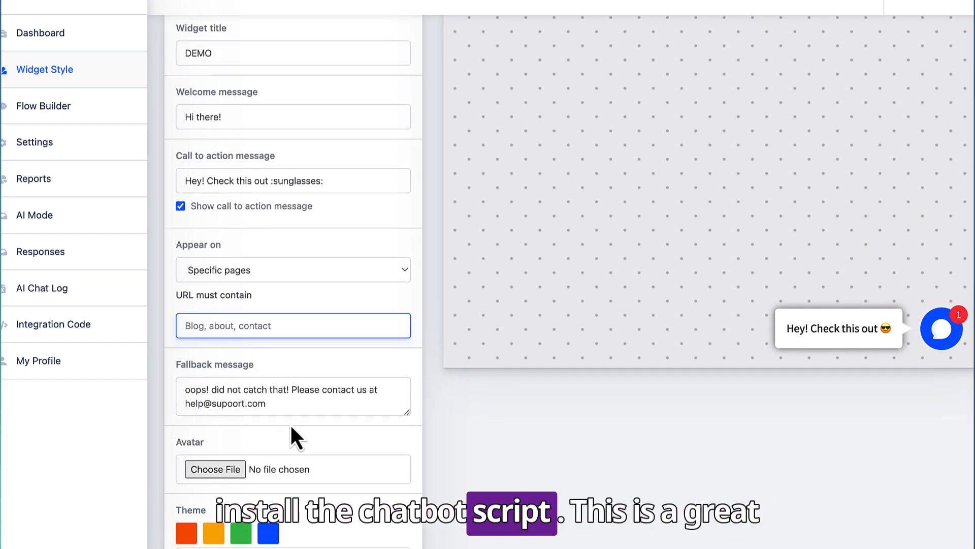
Send "hi" in the chat preview to test the fallback message and review the avatar and theme settings.
{"action": "left_click", "coordinate": [944, 336]}
{"action": "scroll", "coordinate": [845, 270], "scroll_direction": "up", "scroll_amount": 2}
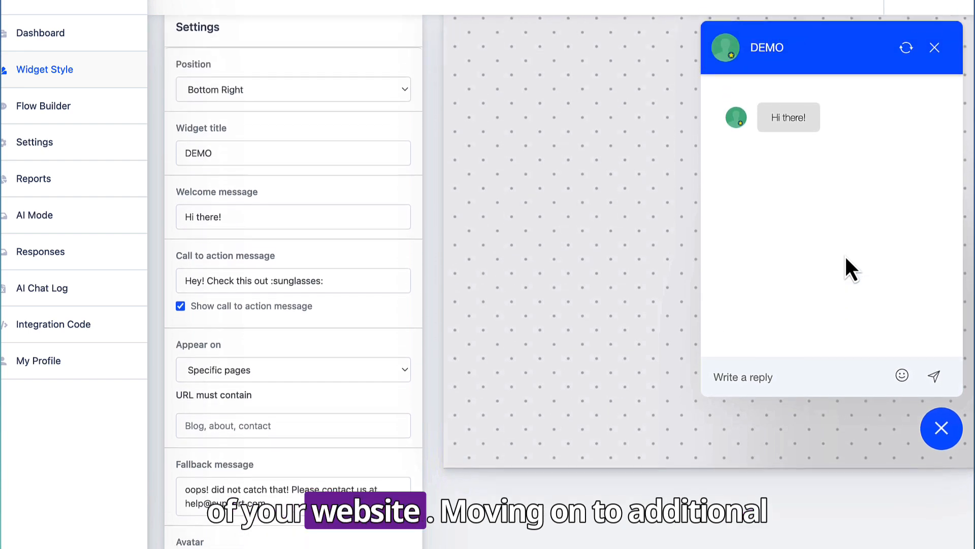
{"action": "type", "text": "hi"}
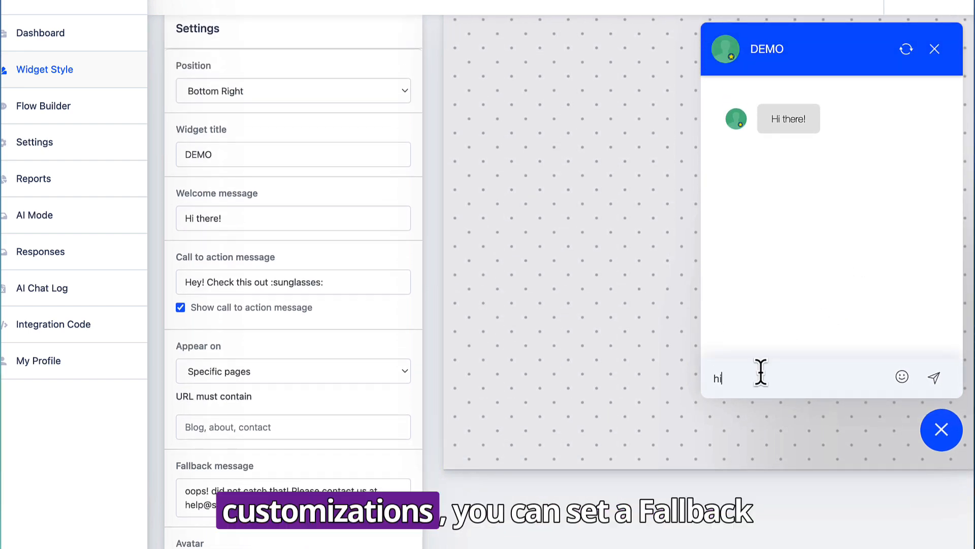
{"action": "key", "text": "Return"}
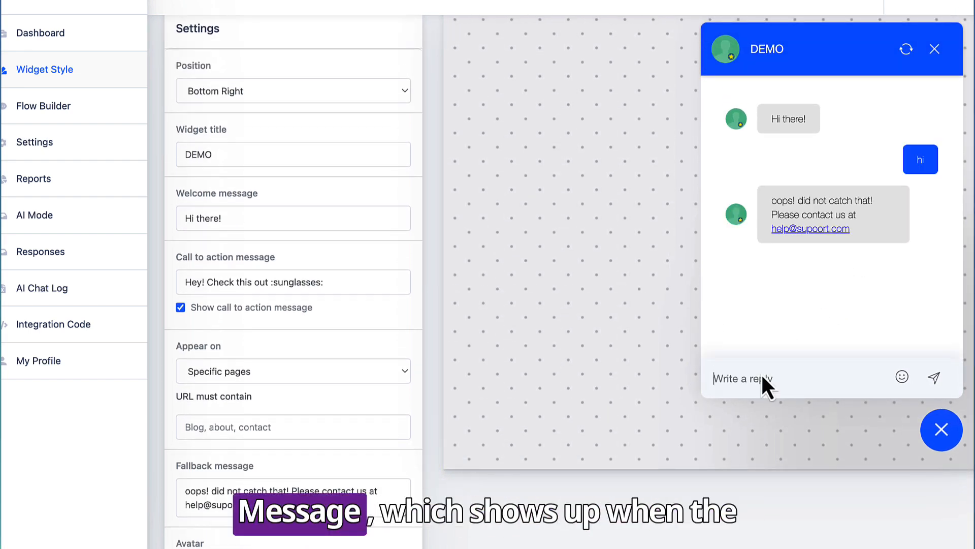
{"action": "scroll", "coordinate": [762, 375], "scroll_direction": "down", "scroll_amount": 1}
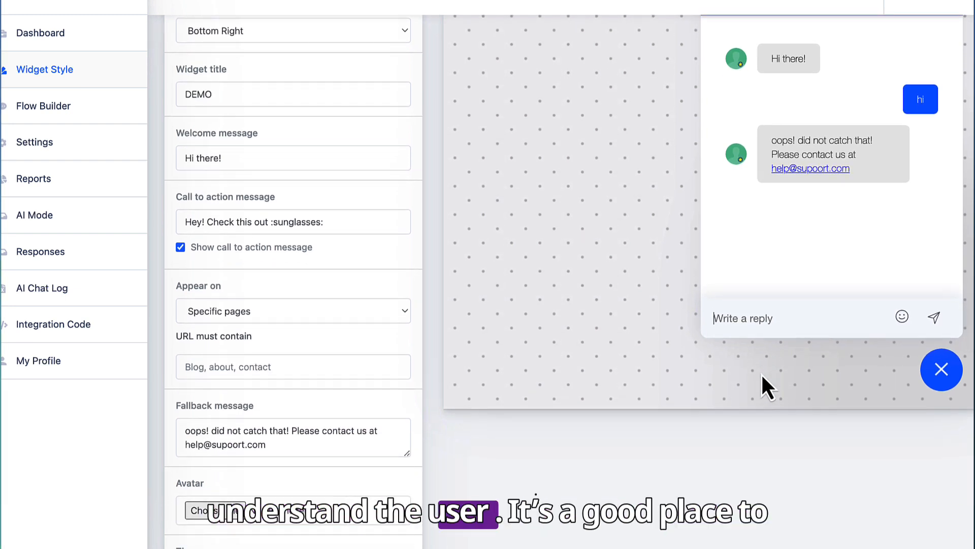
{"action": "scroll", "coordinate": [762, 376], "scroll_direction": "down", "scroll_amount": 1}
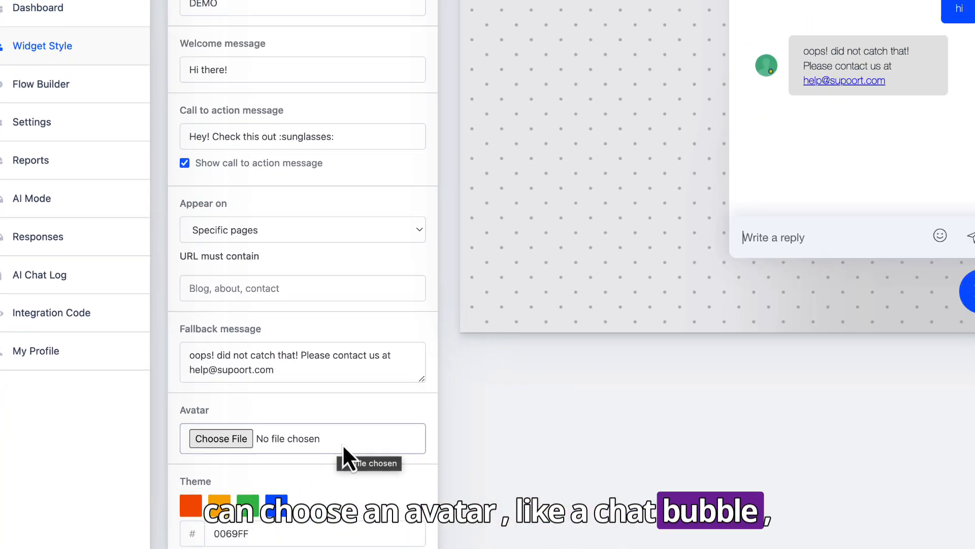
{"action": "scroll", "coordinate": [503, 452], "scroll_direction": "up", "scroll_amount": 2}
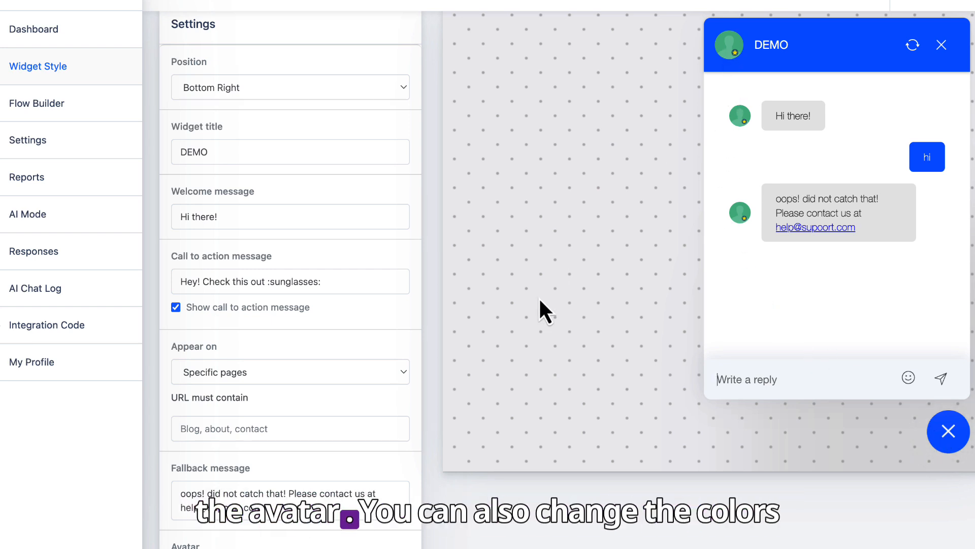
{"action": "scroll", "coordinate": [349, 477], "scroll_direction": "down", "scroll_amount": 3}
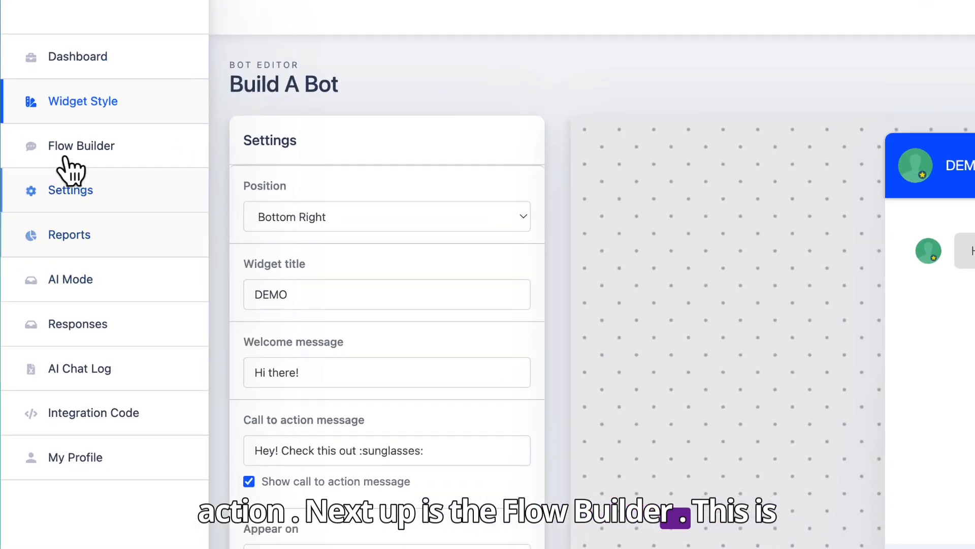
Open the Flow Builder and place a Message block on the empty canvas.
{"action": "left_click", "coordinate": [64, 85]}
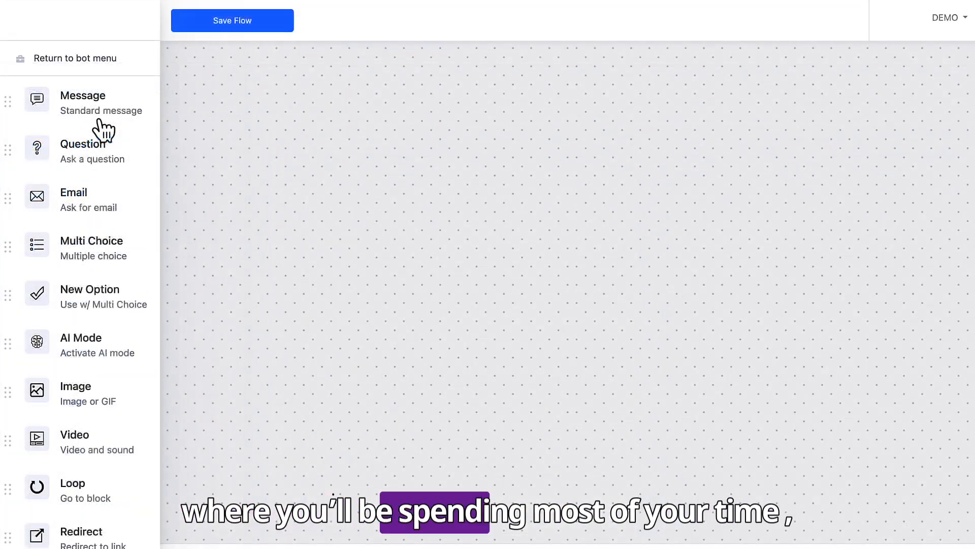
{"action": "left_click_drag", "start_coordinate": [81, 103], "coordinate": [80, 103]}
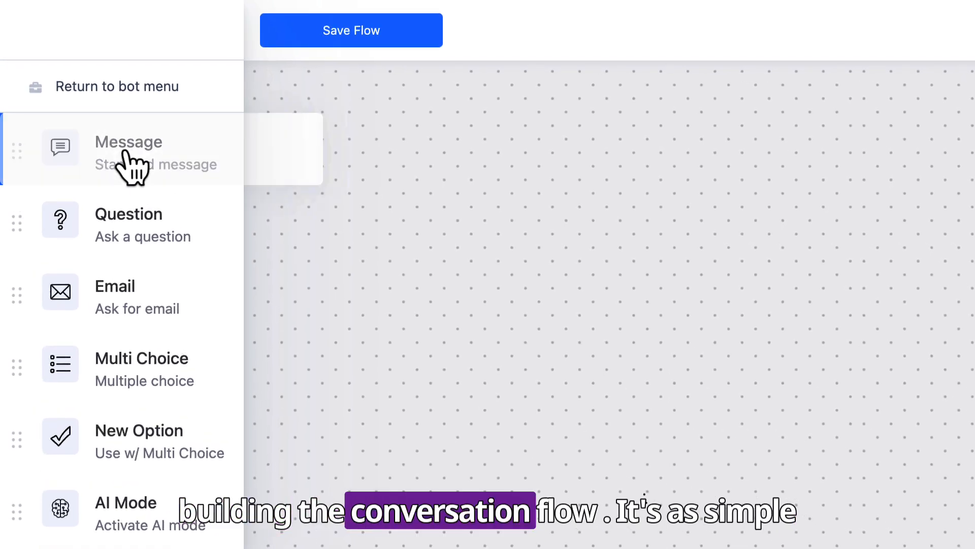
{"action": "left_click_drag", "start_coordinate": [125, 153], "coordinate": [684, 304]}
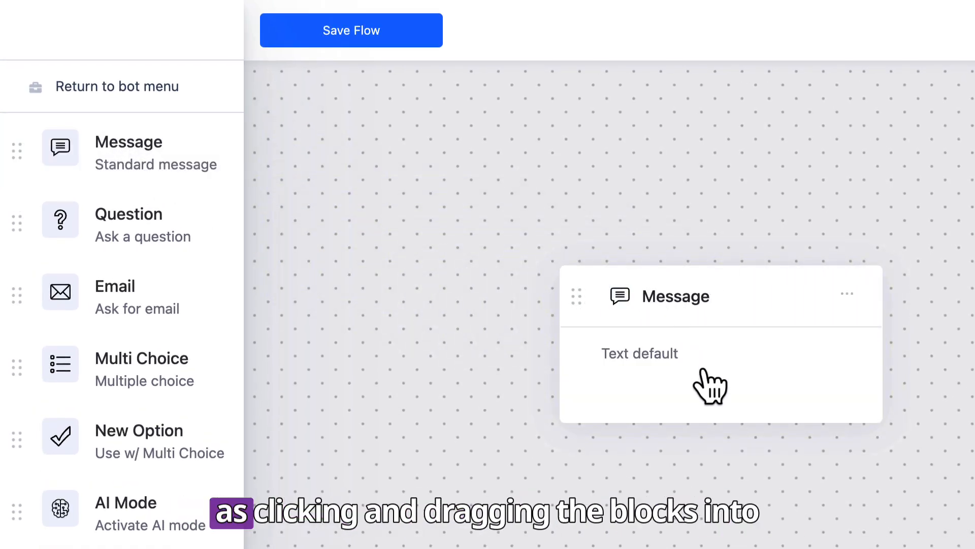
Open the Message block for editing and name it "first_message".
{"action": "left_click", "coordinate": [689, 374]}
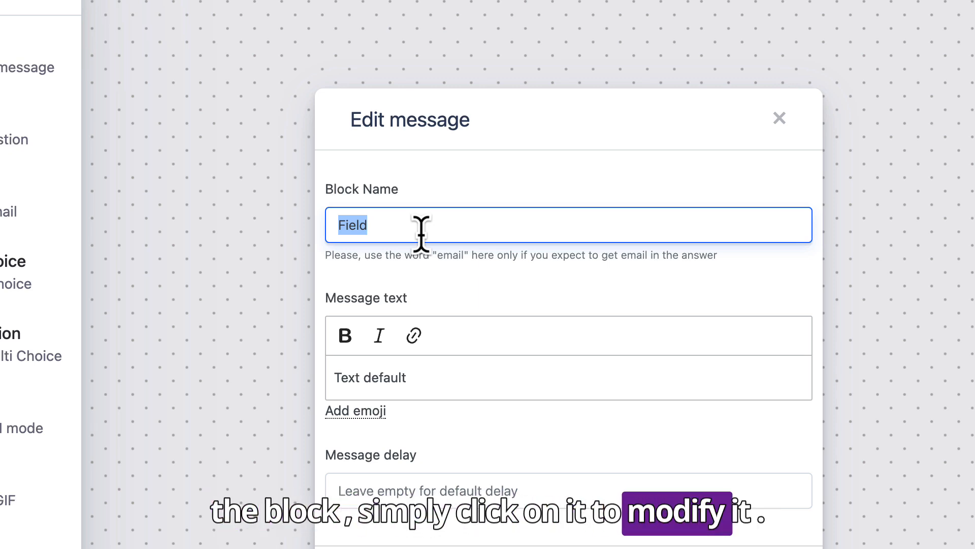
{"action": "type", "text": "first_m"}
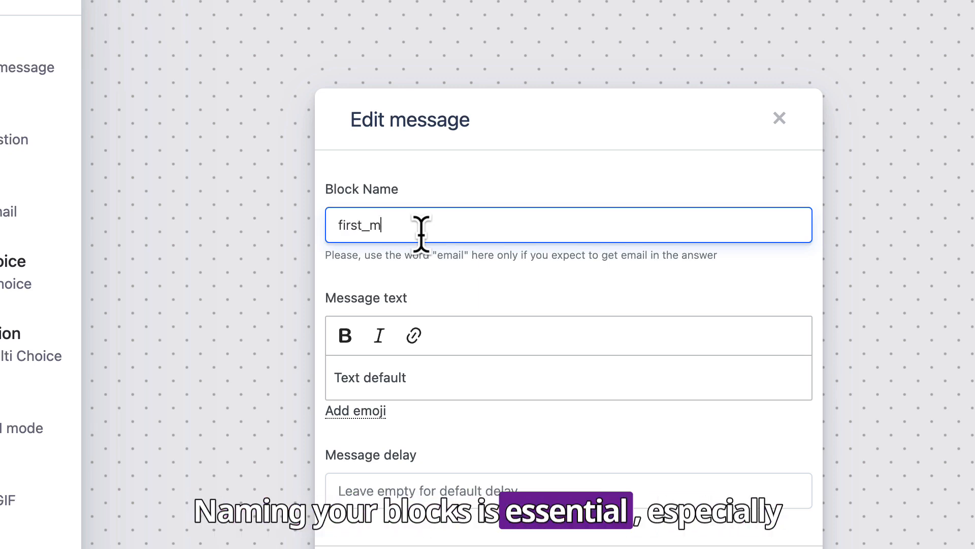
{"action": "type", "text": "essage"}
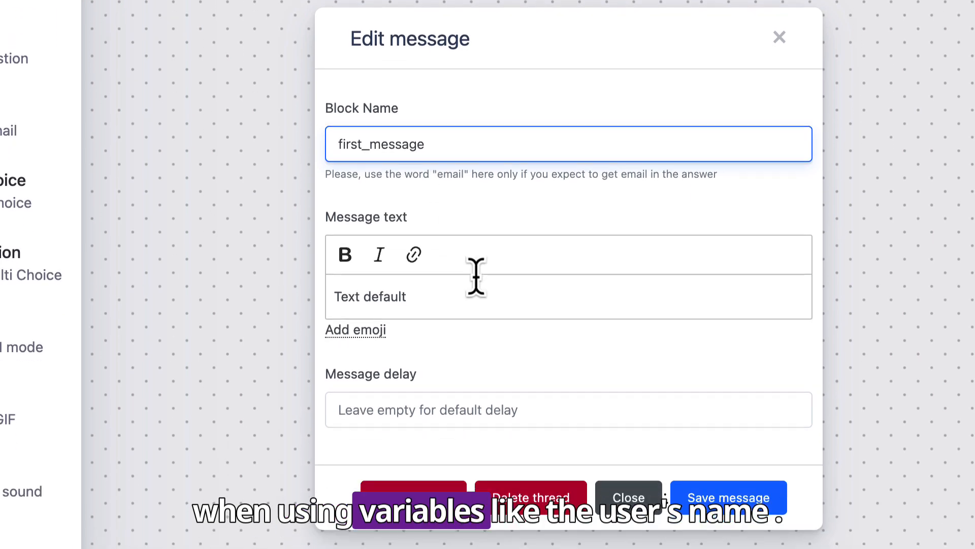
Set the message text to "Hi" with the sunglasses emoji and a message delay of 2, and save the block.
{"action": "triple_click", "coordinate": [427, 383]}
{"action": "type", "text": "Hi"}
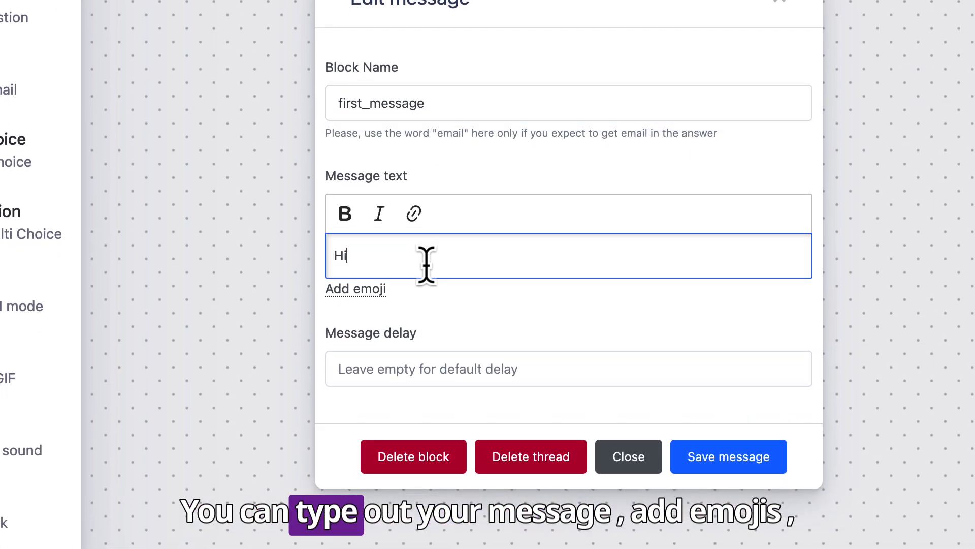
{"action": "left_click", "coordinate": [368, 294]}
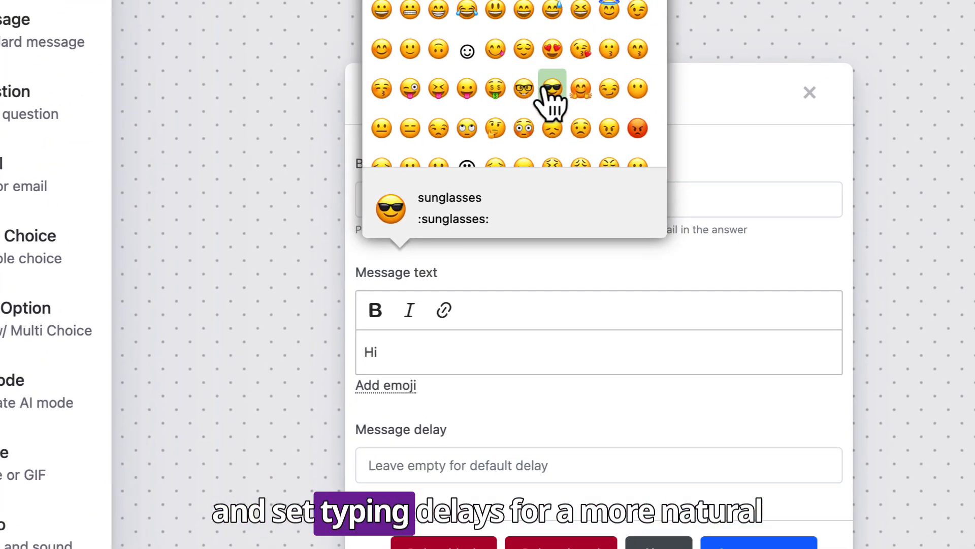
{"action": "left_click", "coordinate": [685, 1]}
{"action": "left_click", "coordinate": [405, 475]}
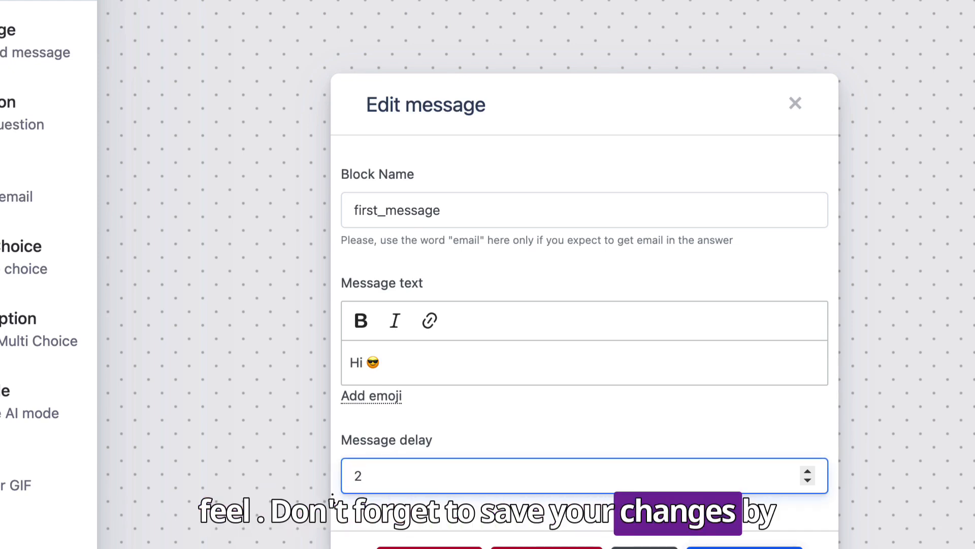
{"action": "left_click", "coordinate": [744, 548]}
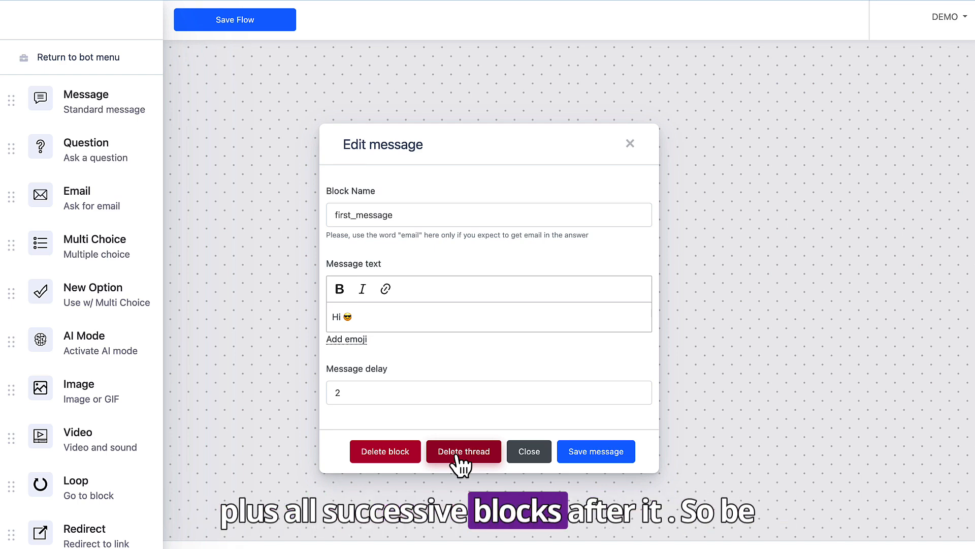
{"action": "left_click", "coordinate": [529, 453]}
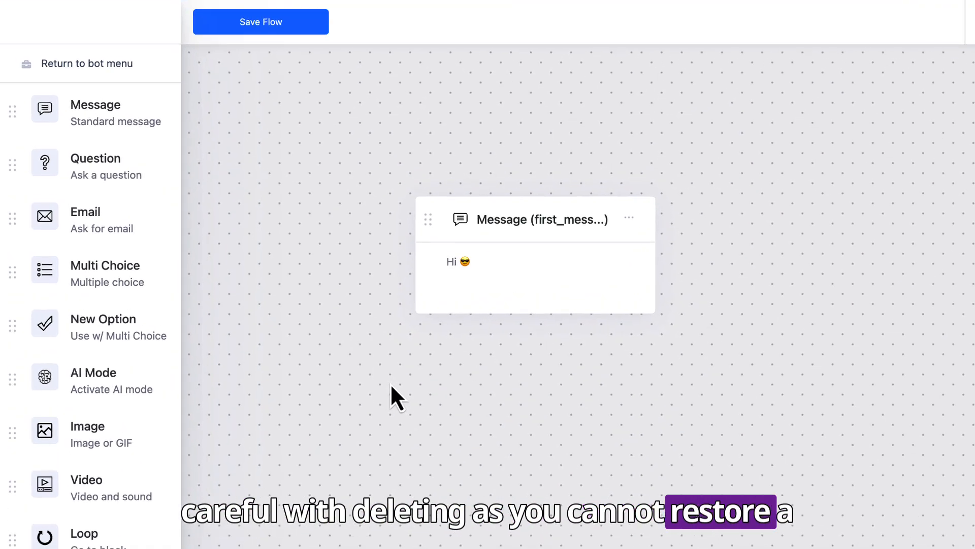
Add a Question block below the first message, name it "name" and set its text to "What is your name?".
{"action": "left_click_drag", "start_coordinate": [102, 170], "coordinate": [490, 345]}
{"action": "left_click", "coordinate": [634, 500]}
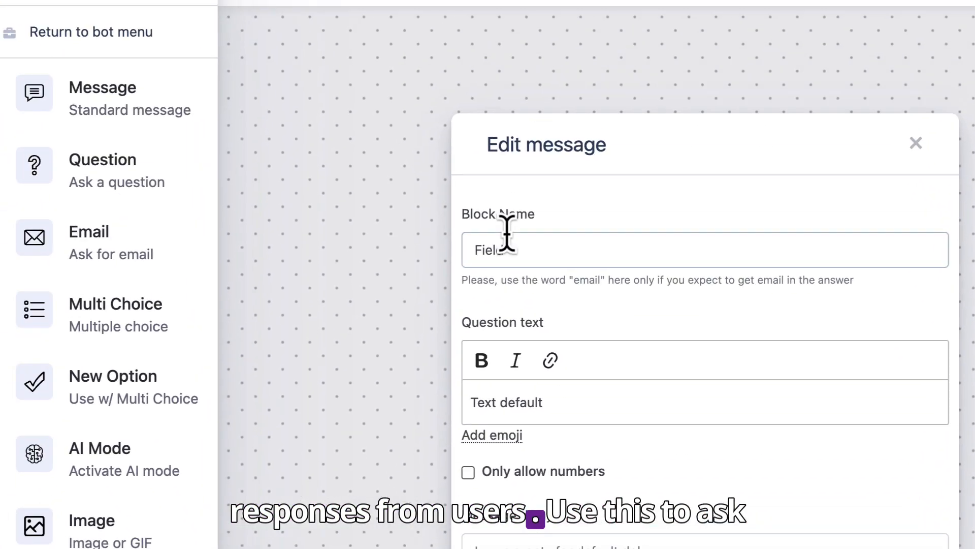
{"action": "double_click", "coordinate": [508, 239]}
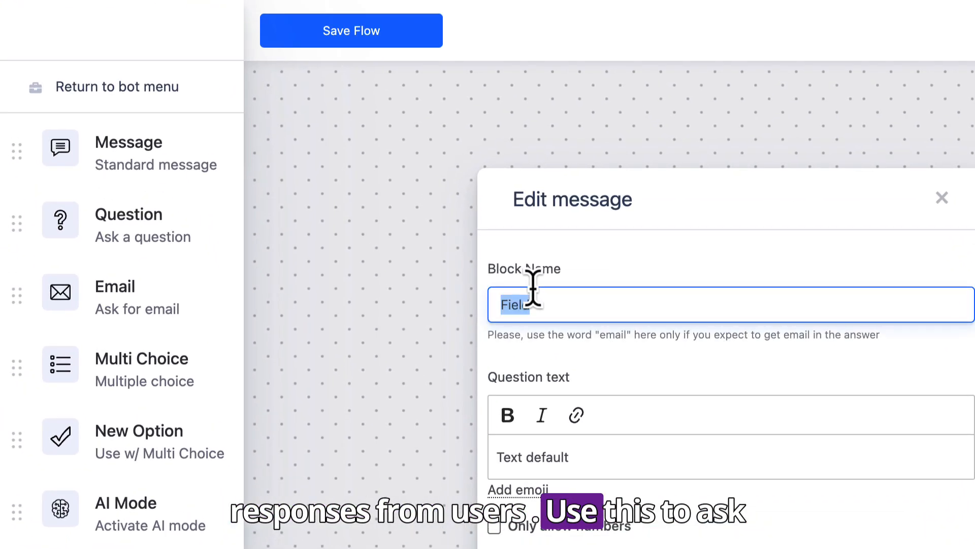
{"action": "triple_click", "coordinate": [516, 438]}
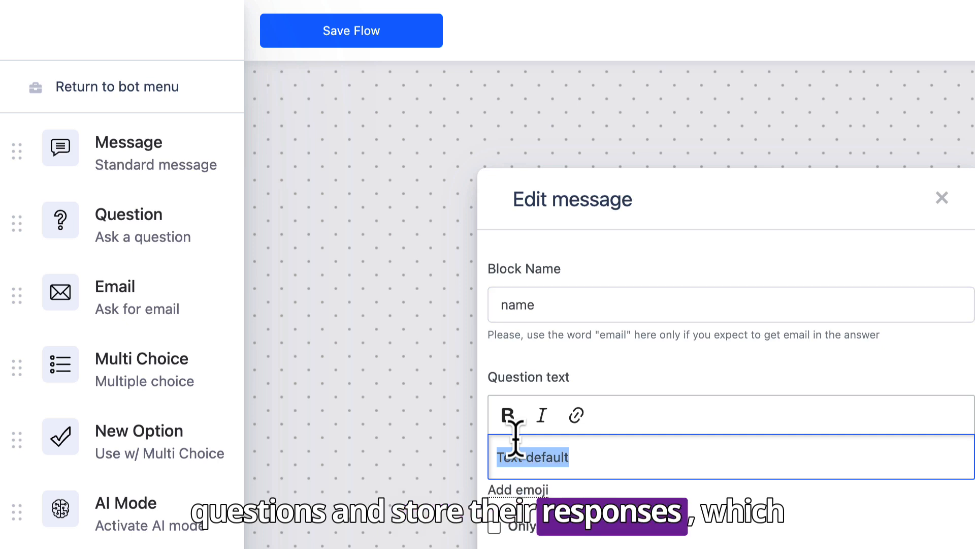
{"action": "type", "text": "What is your name?"}
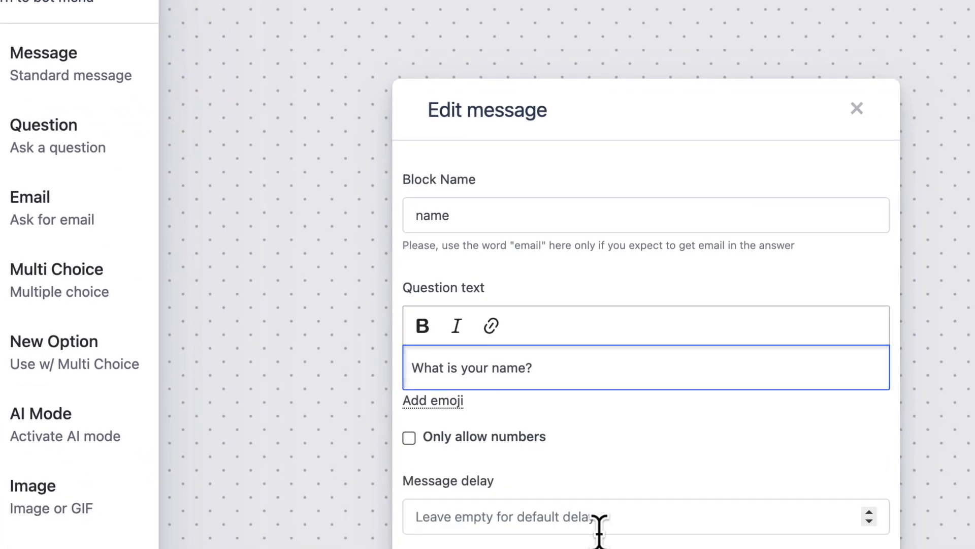
Set the text of the Message block after the name question to "I love the name {{name}}" and save it.
{"action": "left_click", "coordinate": [578, 376]}
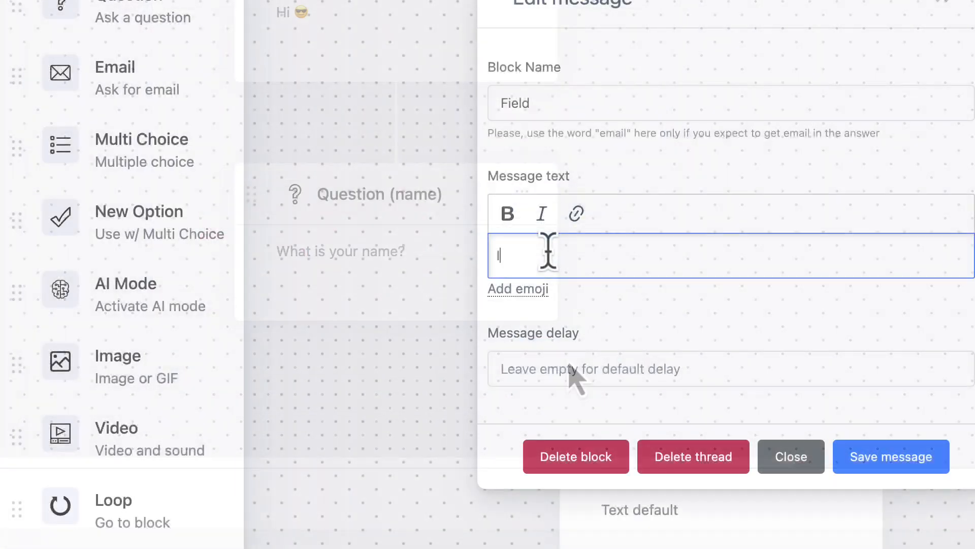
{"action": "type", "text": "love "}
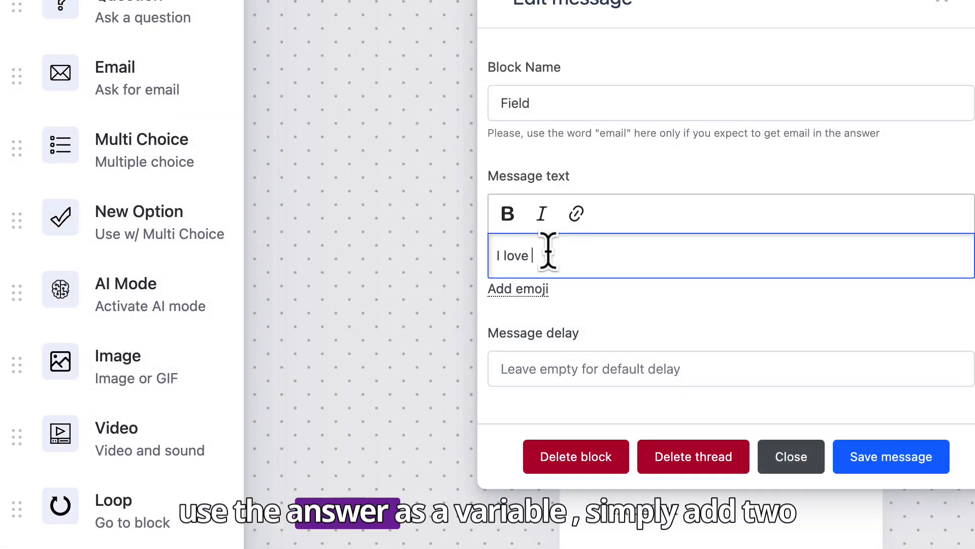
{"action": "type", "text": "the name "}
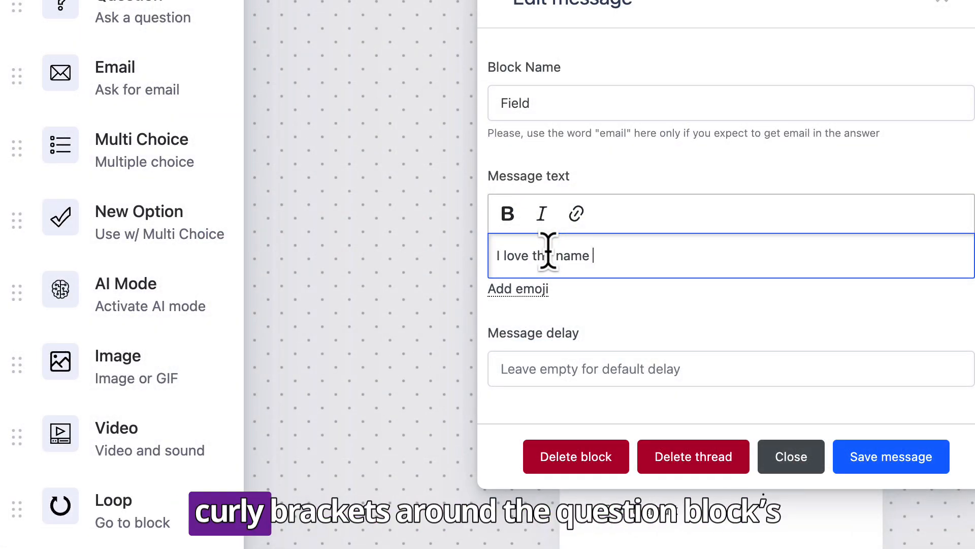
{"action": "type", "text": "{{}}"}
{"action": "key", "text": "Left"}
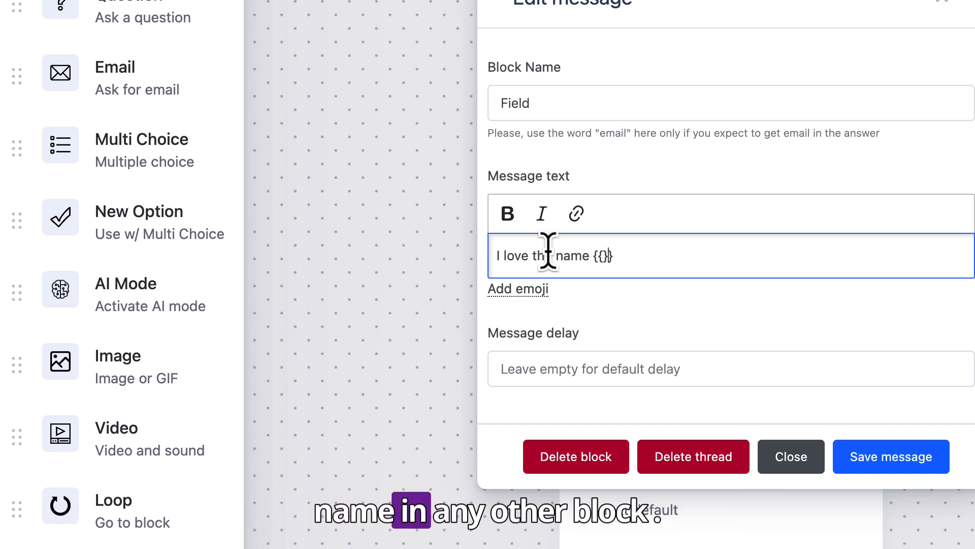
{"action": "type", "text": "name"}
{"action": "key", "text": "End"}
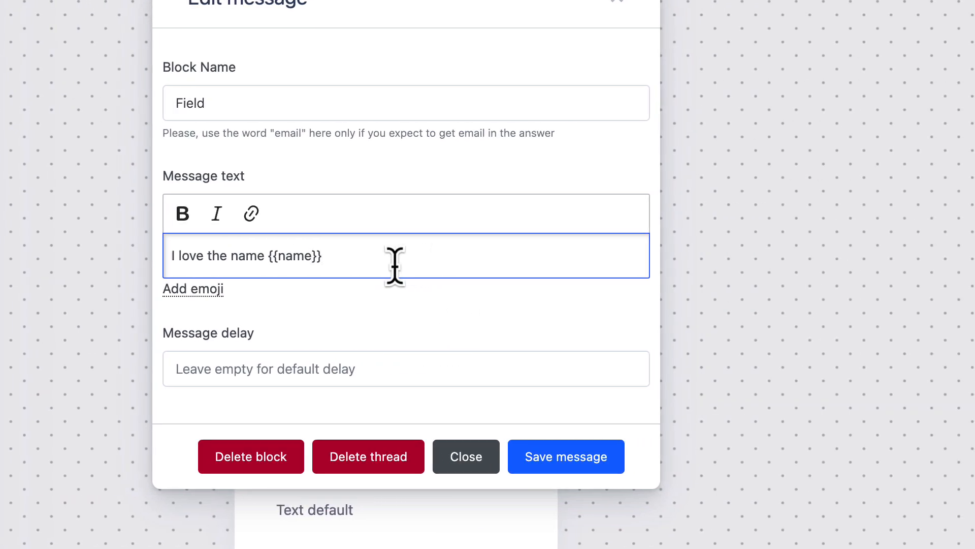
{"action": "left_click", "coordinate": [562, 456]}
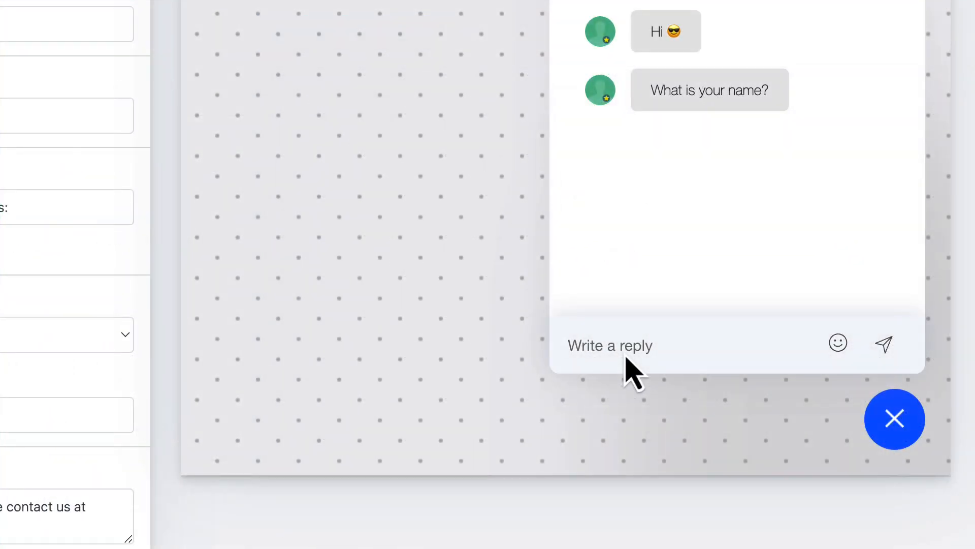
Test the chatbot in the chat preview by answering the name question with "Demo".
{"action": "left_click", "coordinate": [625, 355]}
{"action": "type", "text": "Demo"}
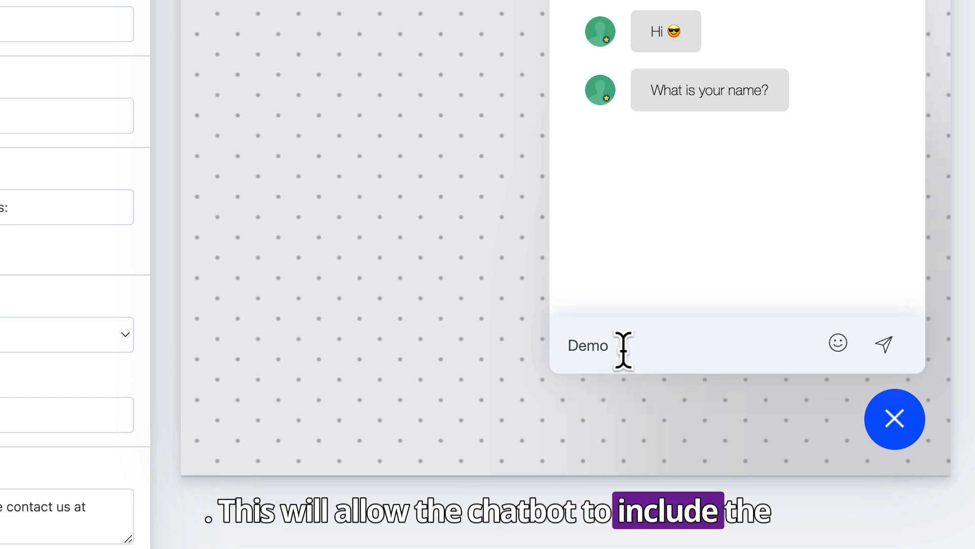
{"action": "key", "text": "Return"}
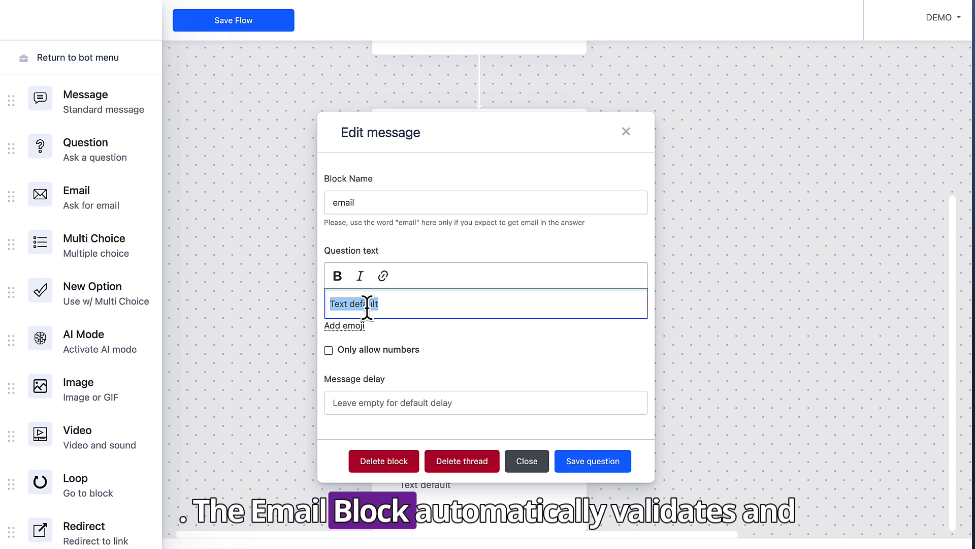
Set the email block's question text to "What is your email address?" and save the question.
{"action": "type", "text": "What is you"}
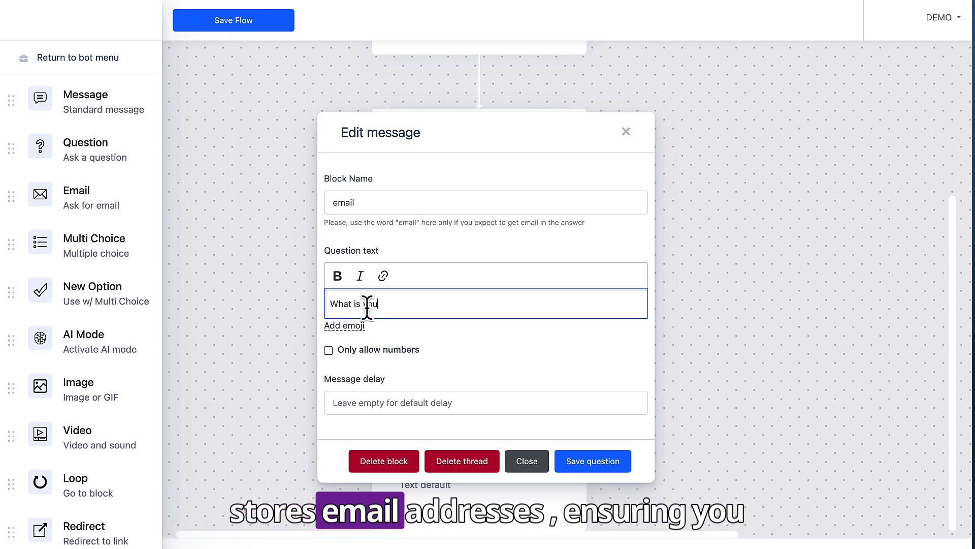
{"action": "type", "text": "r email add"}
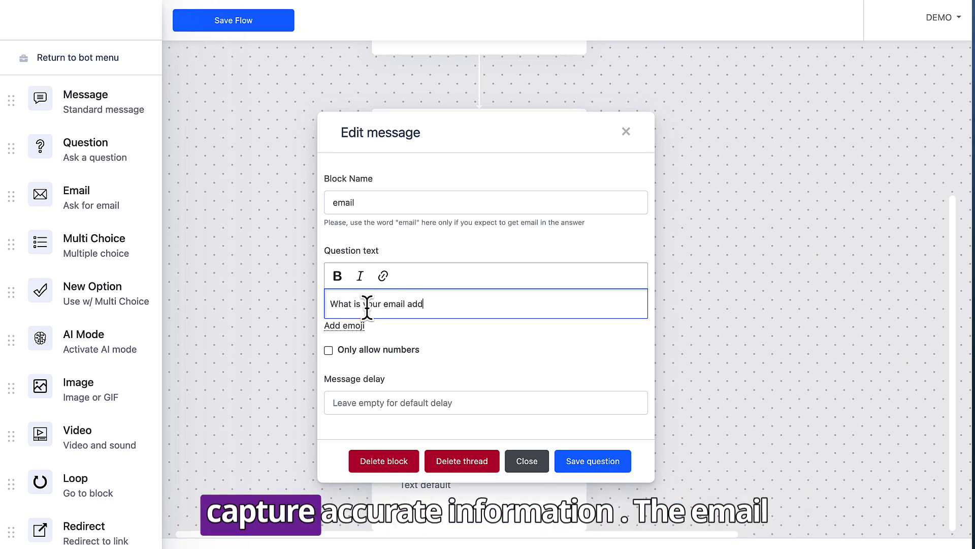
{"action": "type", "text": "ress?"}
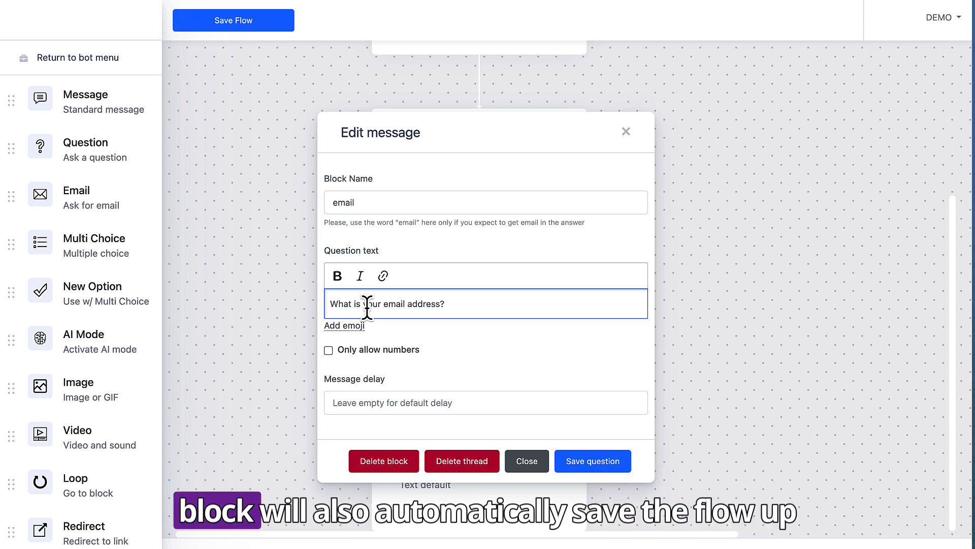
{"action": "left_click", "coordinate": [582, 463]}
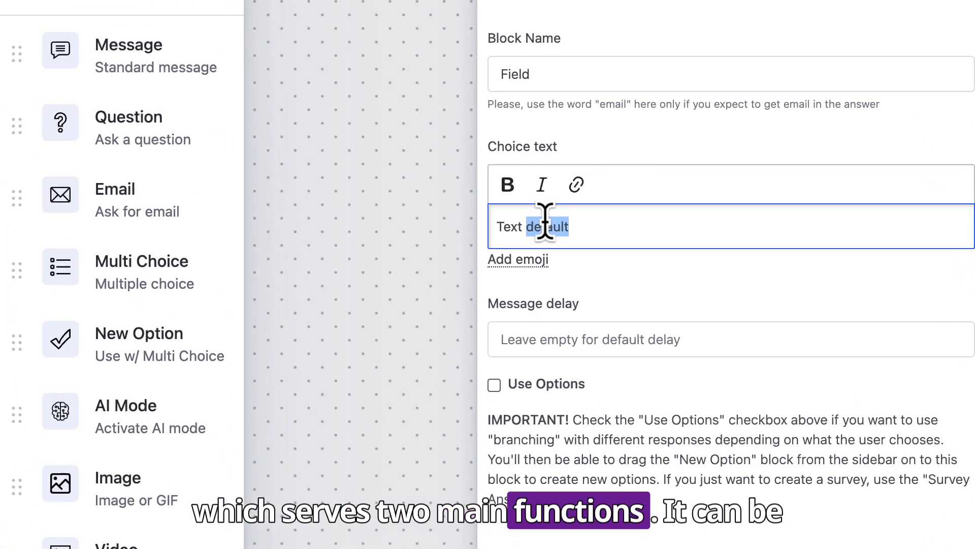
Replace the Multi Choice block's default choice text with "What is better?".
{"action": "triple_click", "coordinate": [480, 122]}
{"action": "type", "text": "What is"}
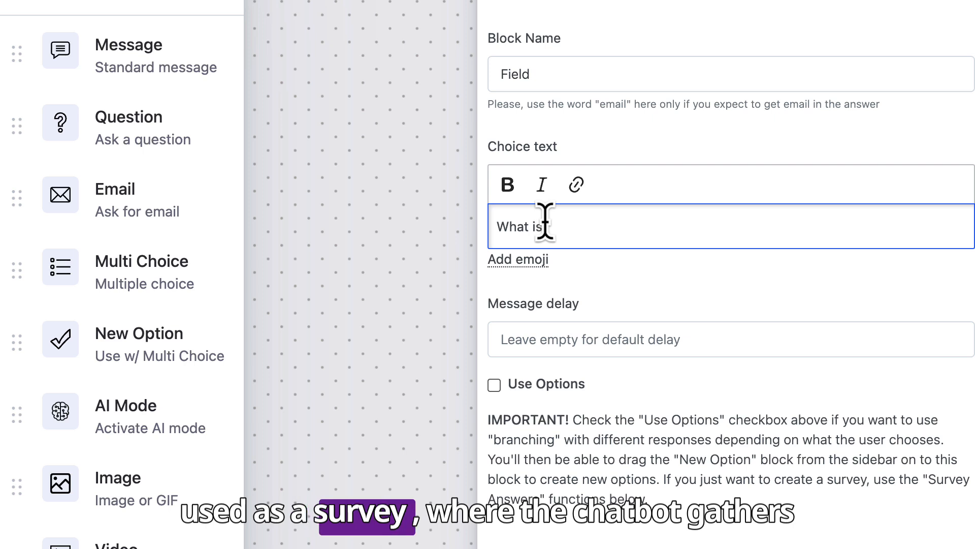
{"action": "type", "text": " better?"}
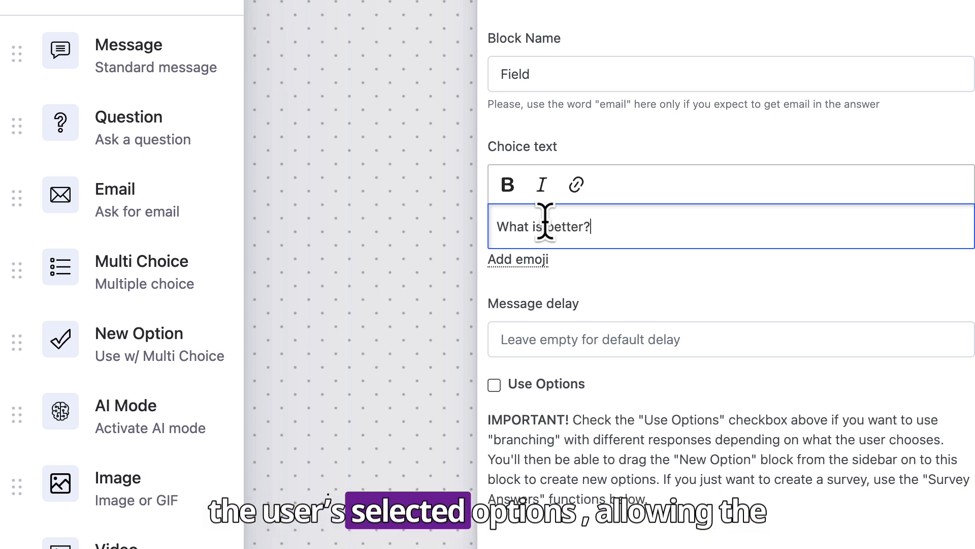
Provide "Dogs" and "Cats" as the survey answers, add and remove a third choice, and save the block.
{"action": "left_click", "coordinate": [543, 546]}
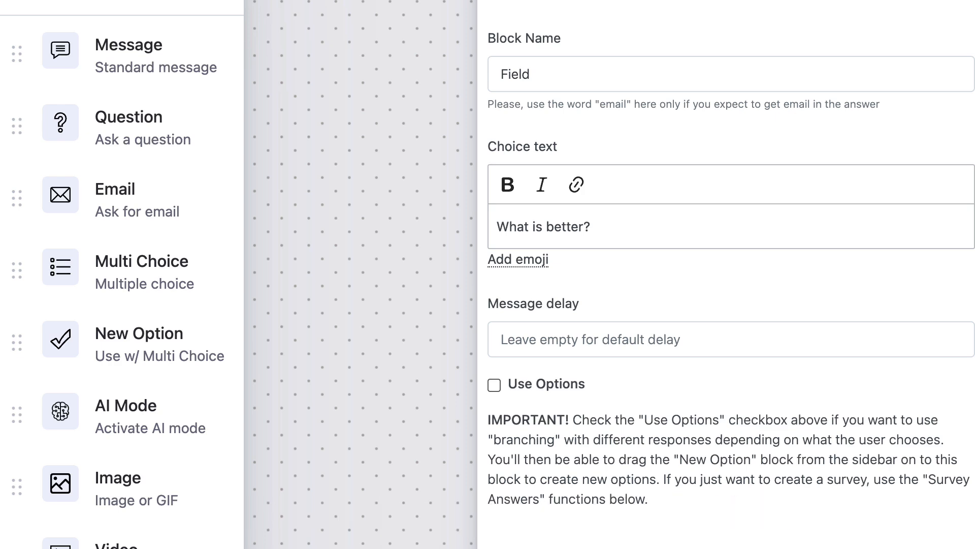
{"action": "scroll", "coordinate": [731, 274], "scroll_direction": "down", "scroll_amount": 1}
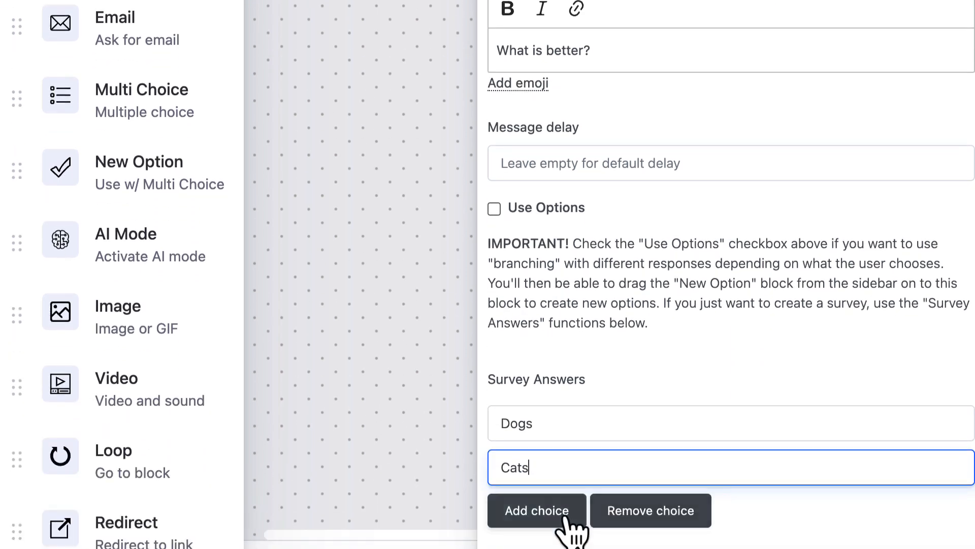
{"action": "left_click", "coordinate": [564, 511]}
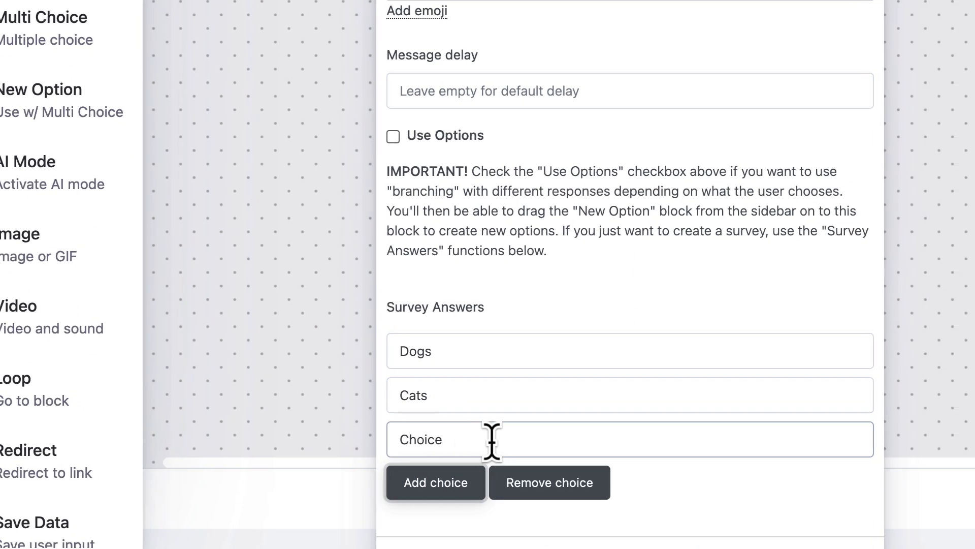
{"action": "left_click", "coordinate": [529, 487]}
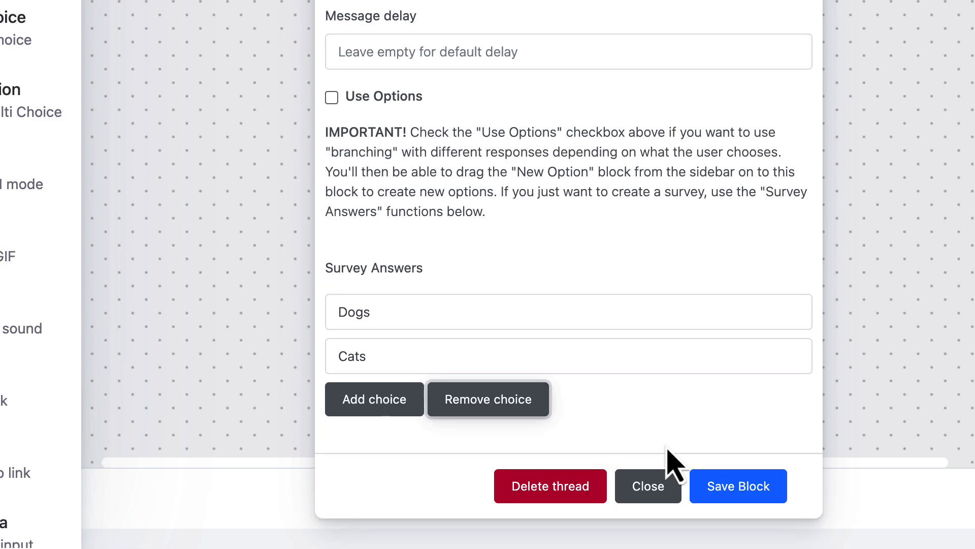
{"action": "left_click", "coordinate": [741, 489]}
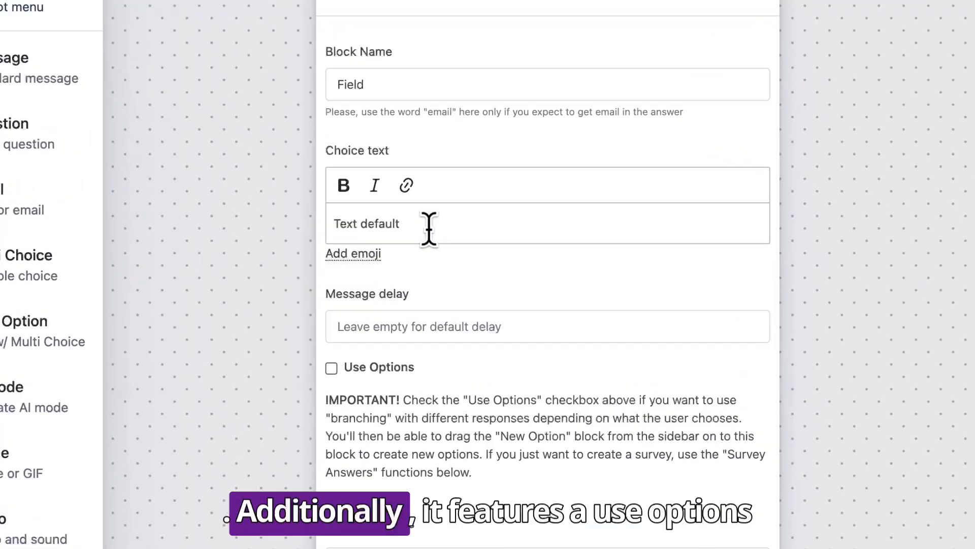
Set the choice text of the branching Multi Choice block to "What is better?" and enable Use Options.
{"action": "triple_click", "coordinate": [402, 219]}
{"action": "type", "text": "What i"}
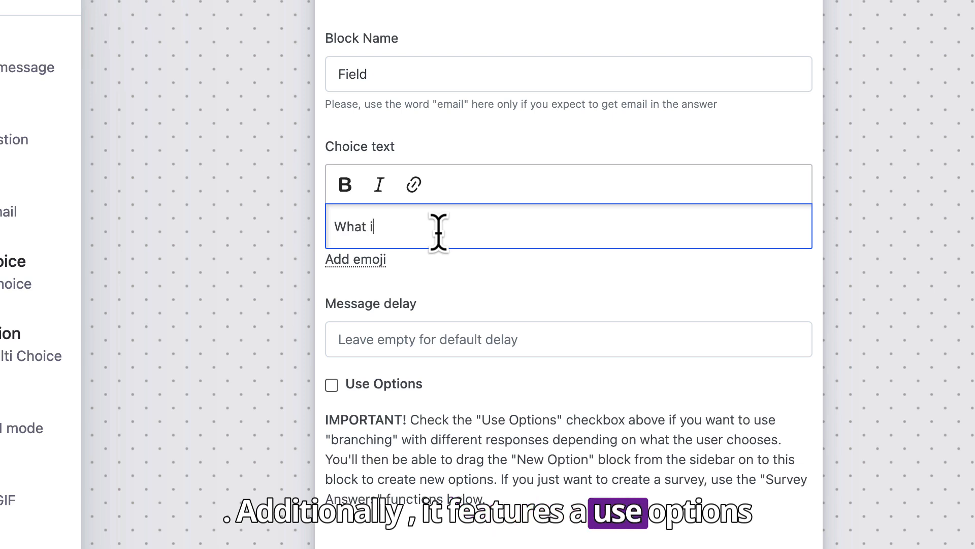
{"action": "type", "text": "s better?"}
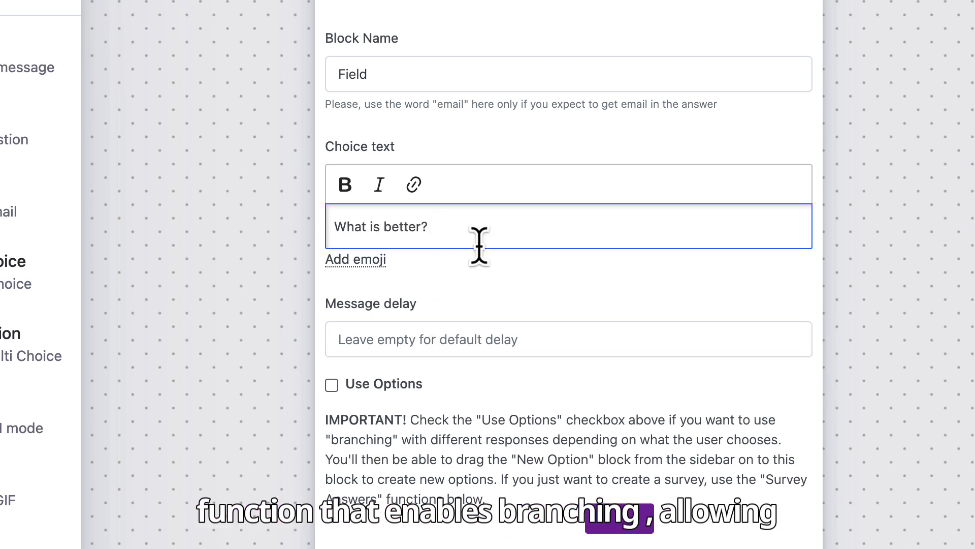
{"action": "left_click", "coordinate": [475, 266]}
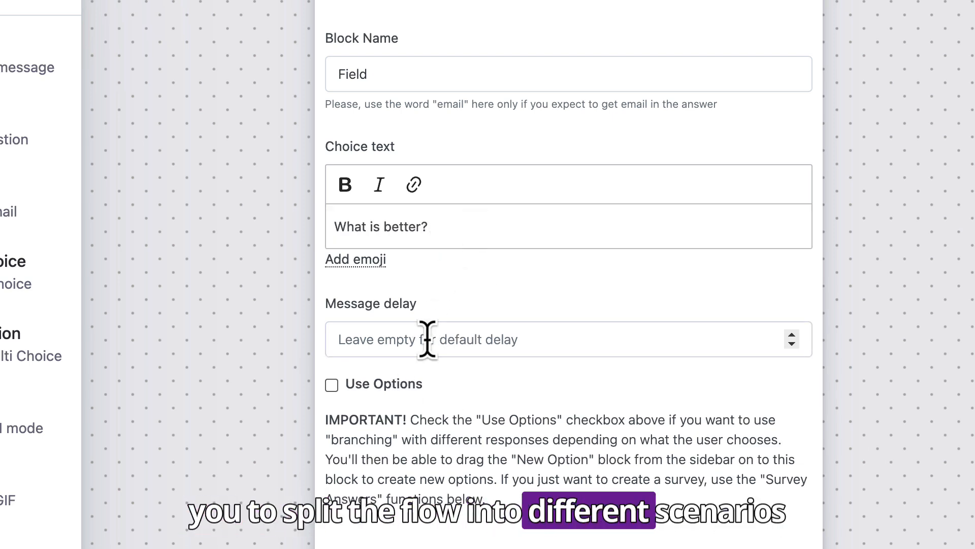
{"action": "left_click", "coordinate": [335, 385]}
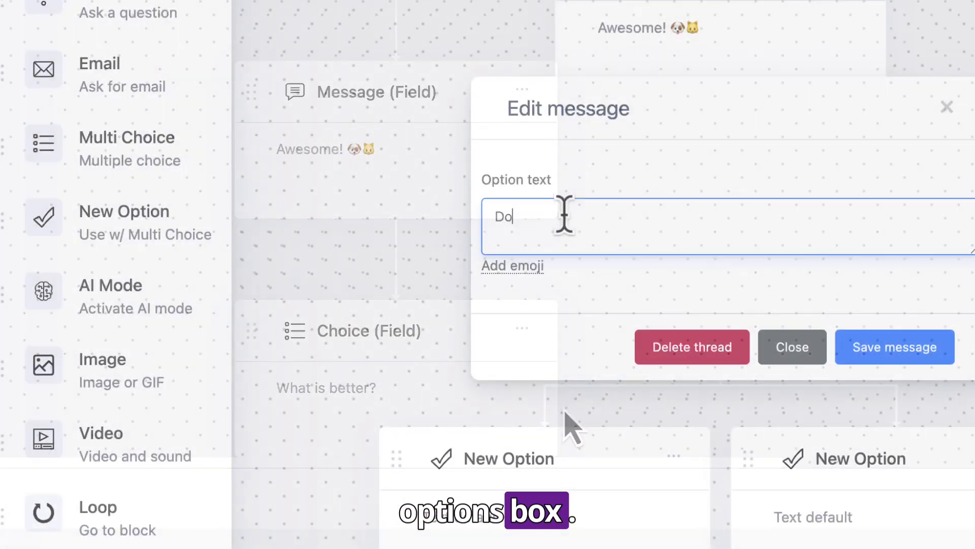
Set the first New Option's text to "Dogs" with the dog face emoji and save it.
{"action": "type", "text": "gs"}
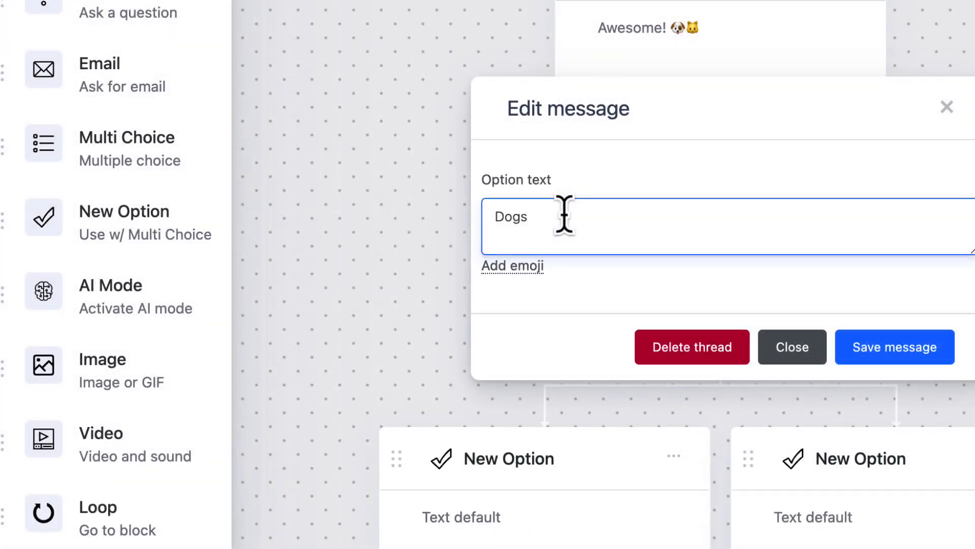
{"action": "left_click", "coordinate": [527, 267]}
{"action": "scroll", "coordinate": [538, 102], "scroll_direction": "down", "scroll_amount": 5}
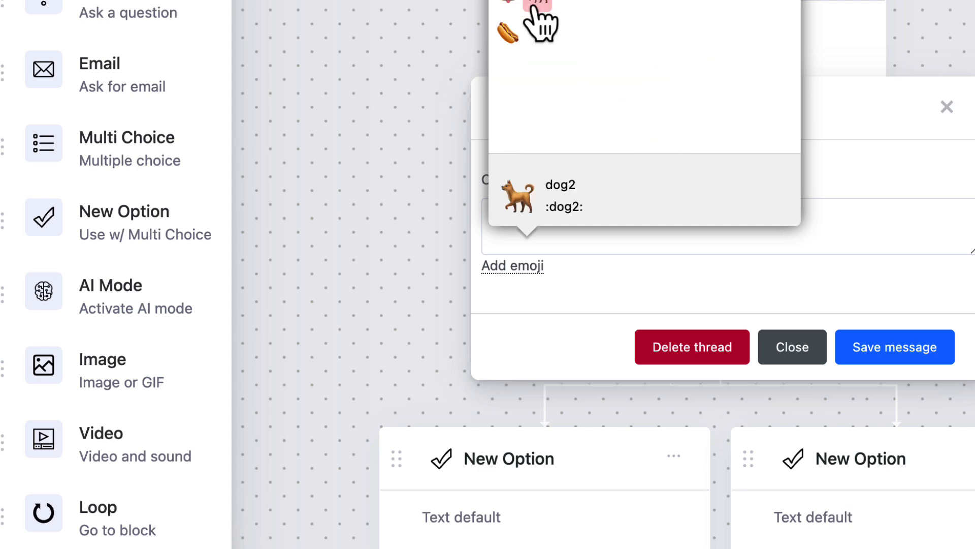
{"action": "left_click", "coordinate": [538, 22]}
{"action": "left_click", "coordinate": [896, 347]}
Set the second New Option's text to "Cats" with the cat face emoji and save it.
{"action": "left_click", "coordinate": [827, 518]}
{"action": "left_click", "coordinate": [581, 217]}
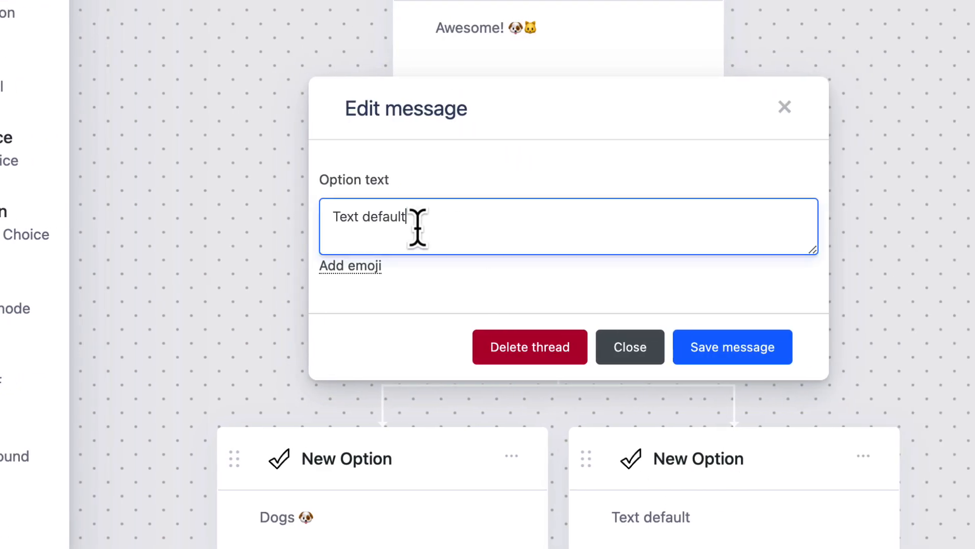
{"action": "left_click", "coordinate": [350, 266]}
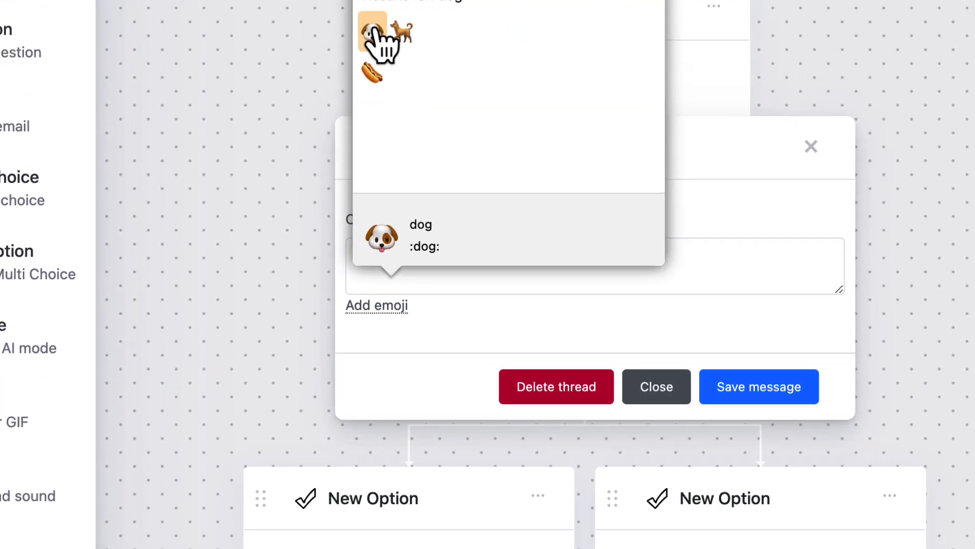
{"action": "double_click", "coordinate": [556, 167]}
{"action": "type", "text": "cat"}
{"action": "left_click", "coordinate": [509, 277]}
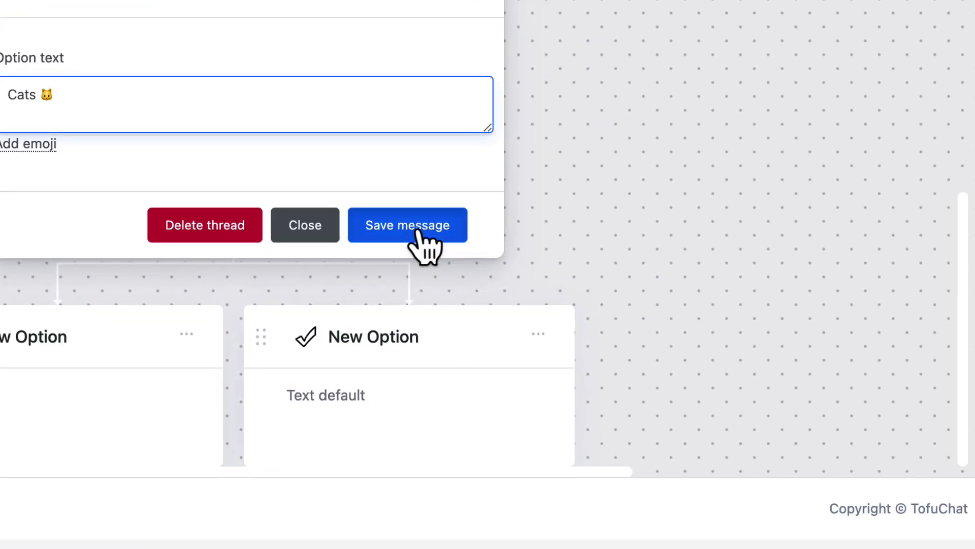
{"action": "left_click", "coordinate": [417, 231]}
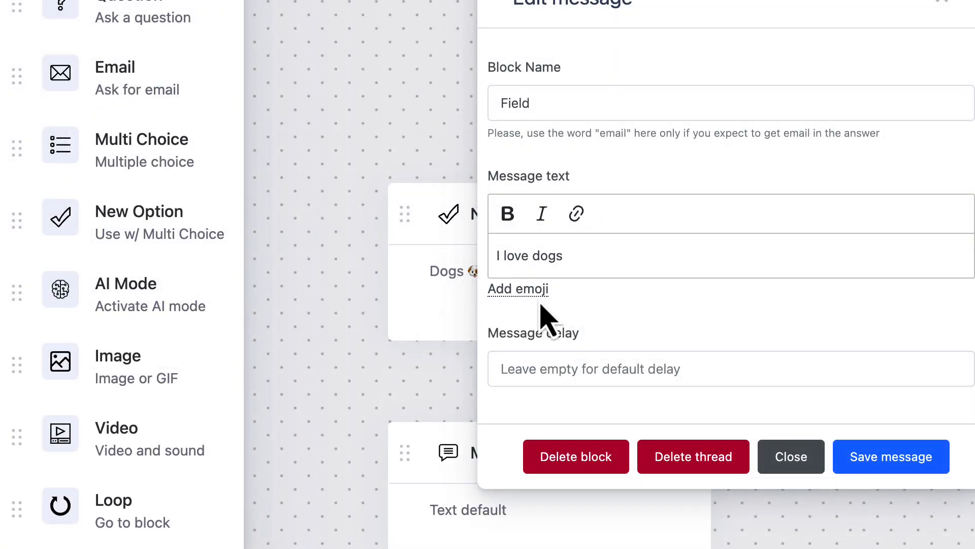
Add the paw prints emoji to the "I love dogs" message under the Dogs option.
{"action": "left_click", "coordinate": [534, 291]}
{"action": "left_click", "coordinate": [448, 97]}
{"action": "type", "text": "paw"}
{"action": "left_click", "coordinate": [350, 157]}
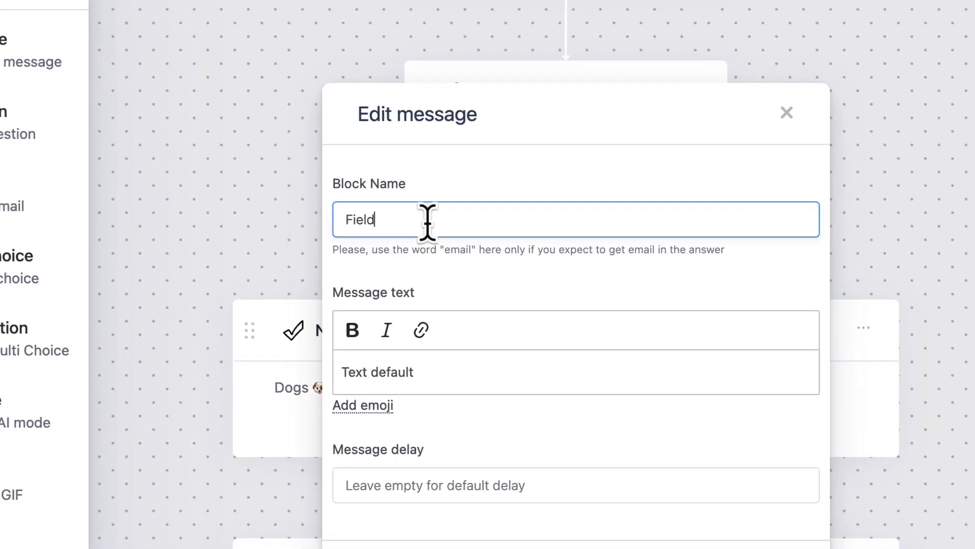
Set the message text under the Cats option to "I love cats" and add the full-body cat emoji.
{"action": "left_click", "coordinate": [390, 375]}
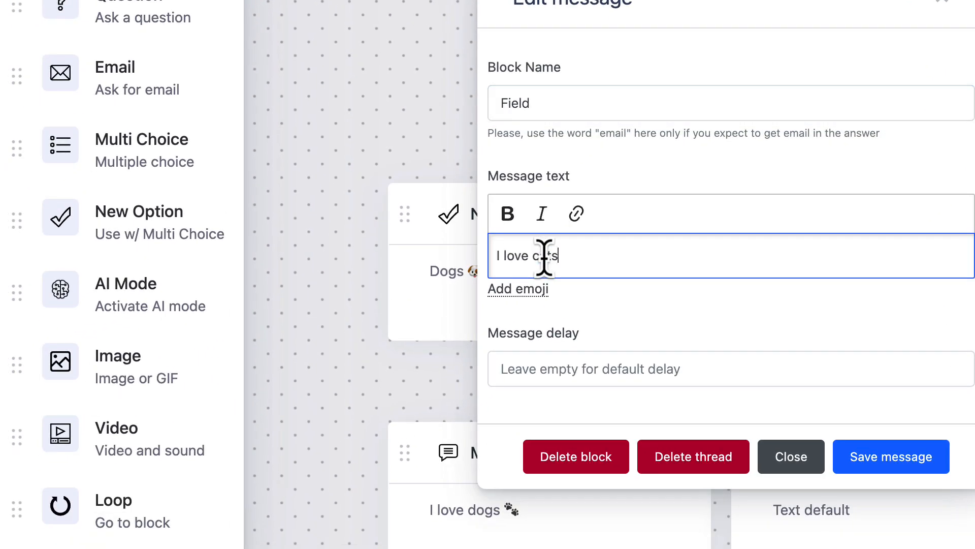
{"action": "left_click", "coordinate": [543, 288]}
{"action": "double_click", "coordinate": [411, 92]}
{"action": "type", "text": "cat"}
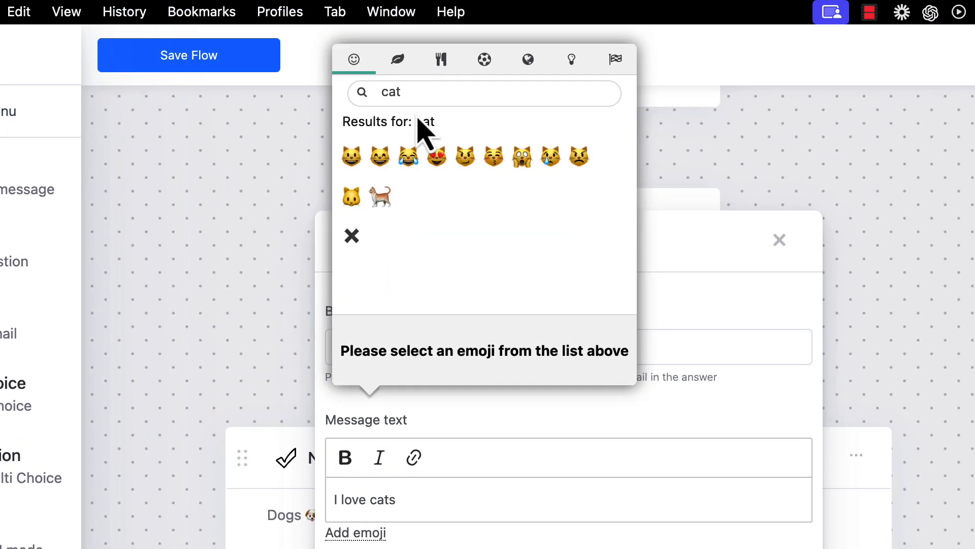
{"action": "left_click", "coordinate": [381, 196]}
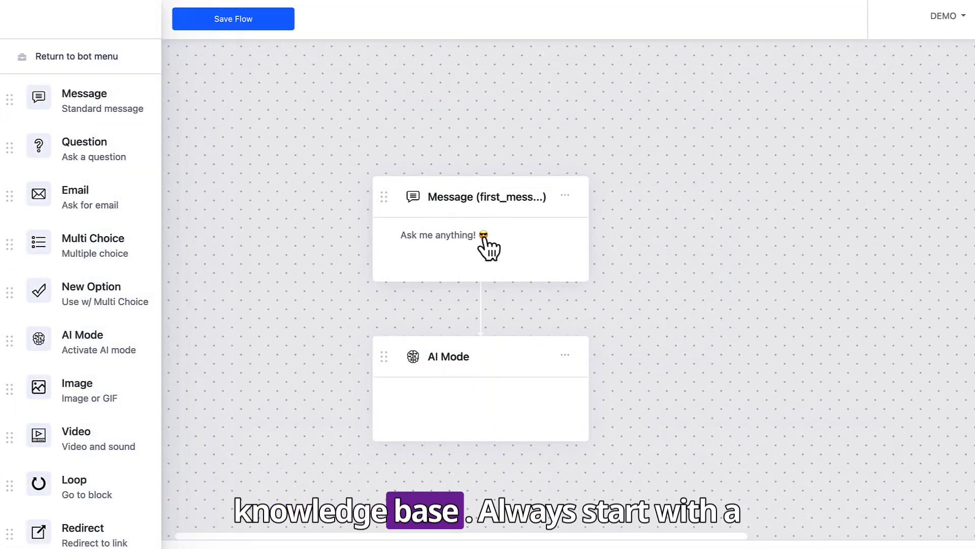
Name the AI Mode block "ai mode" and open its business name and business context for editing.
{"action": "left_click", "coordinate": [449, 357]}
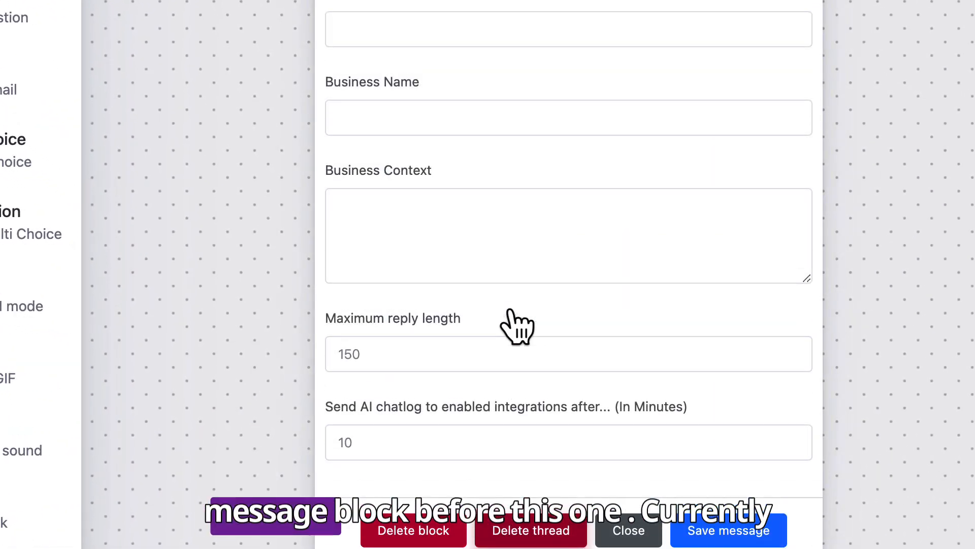
{"action": "left_click", "coordinate": [404, 28]}
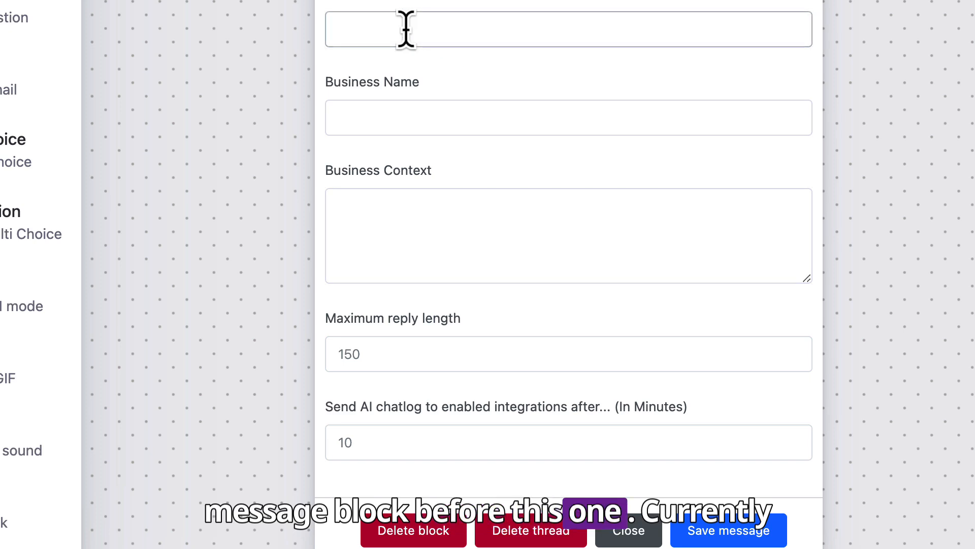
{"action": "type", "text": "ai mode"}
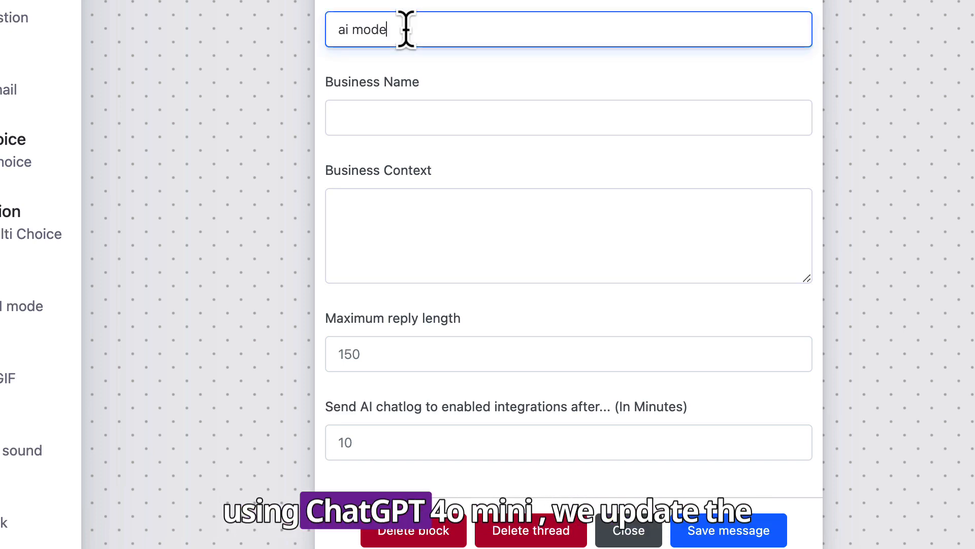
{"action": "left_click", "coordinate": [386, 104]}
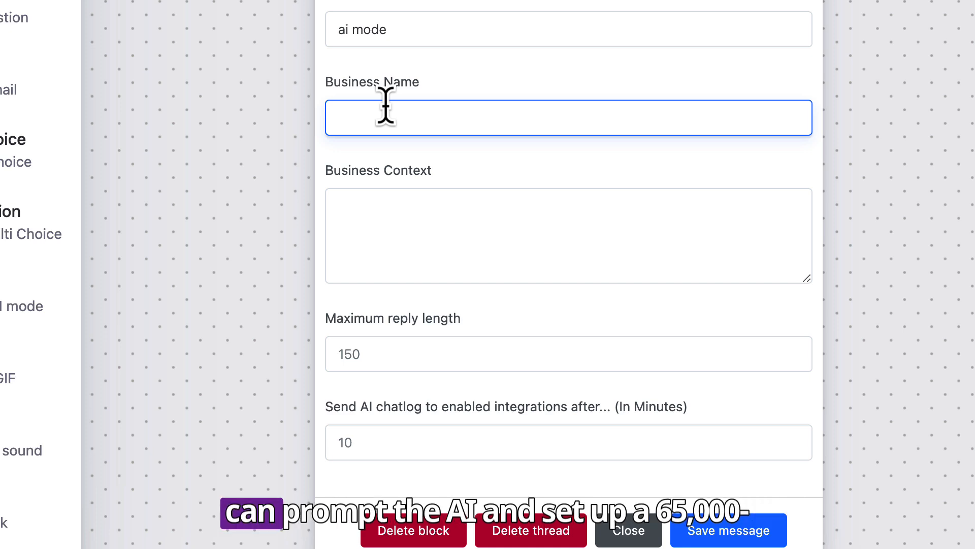
{"action": "left_click", "coordinate": [422, 203]}
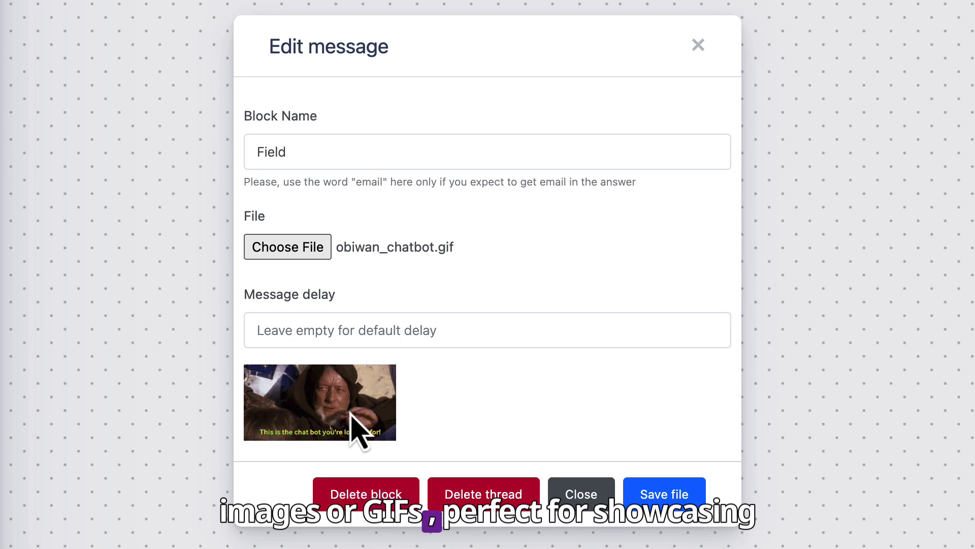
{"action": "left_click", "coordinate": [674, 498]}
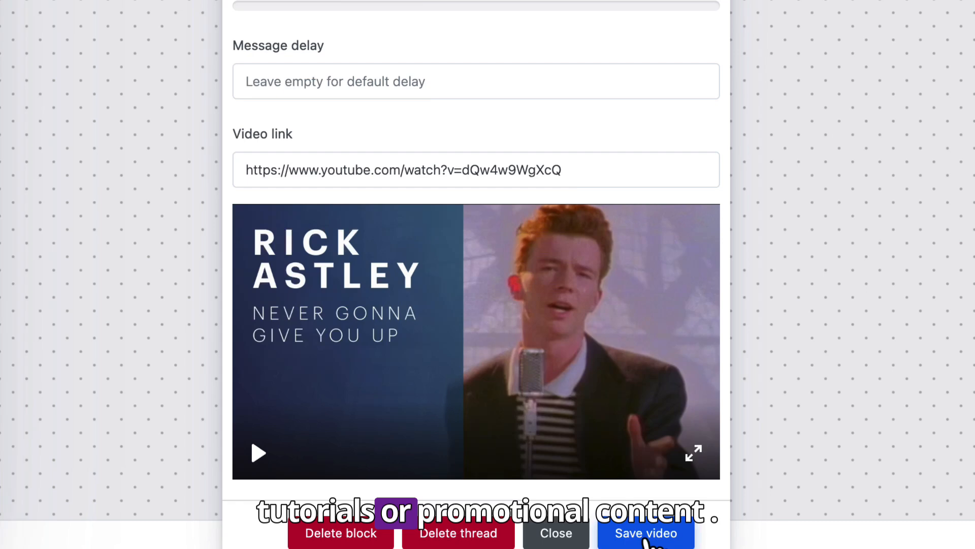
{"action": "left_click", "coordinate": [645, 536]}
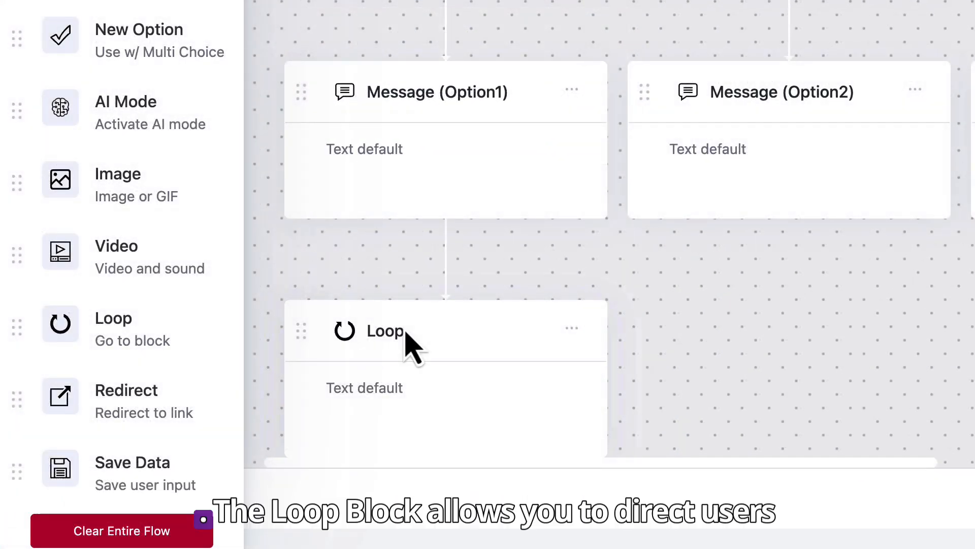
Set the Loop block under Option1 to return to main_menu and save it.
{"action": "left_click", "coordinate": [405, 330]}
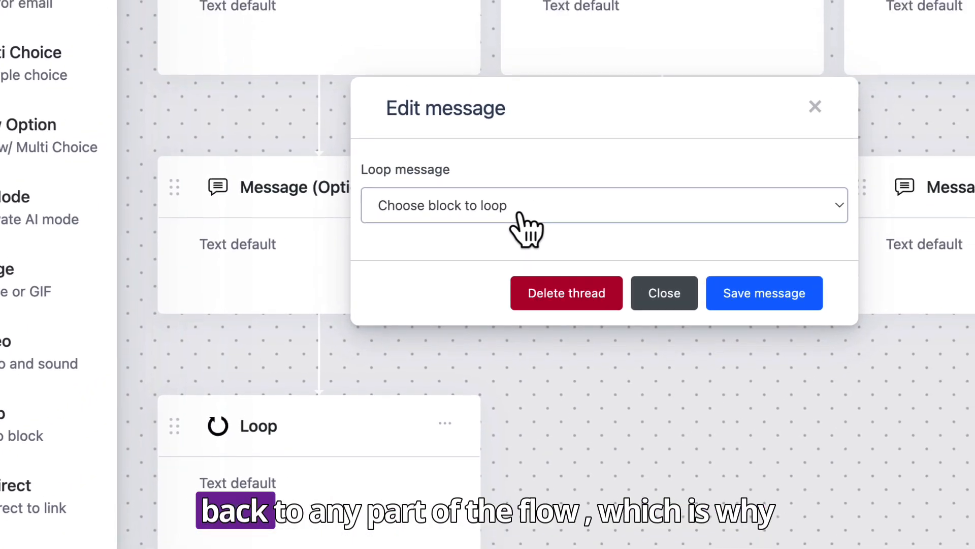
{"action": "left_click", "coordinate": [645, 116]}
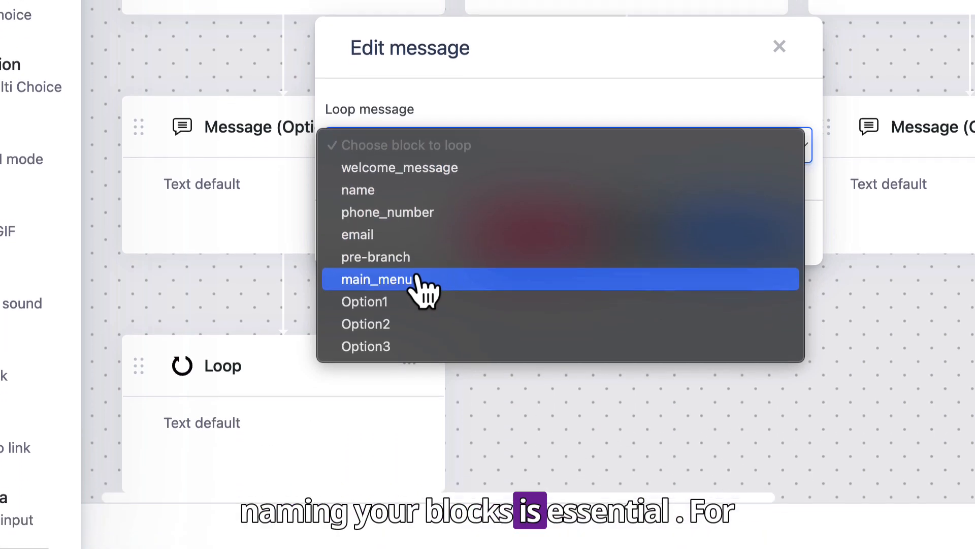
{"action": "left_click", "coordinate": [424, 287]}
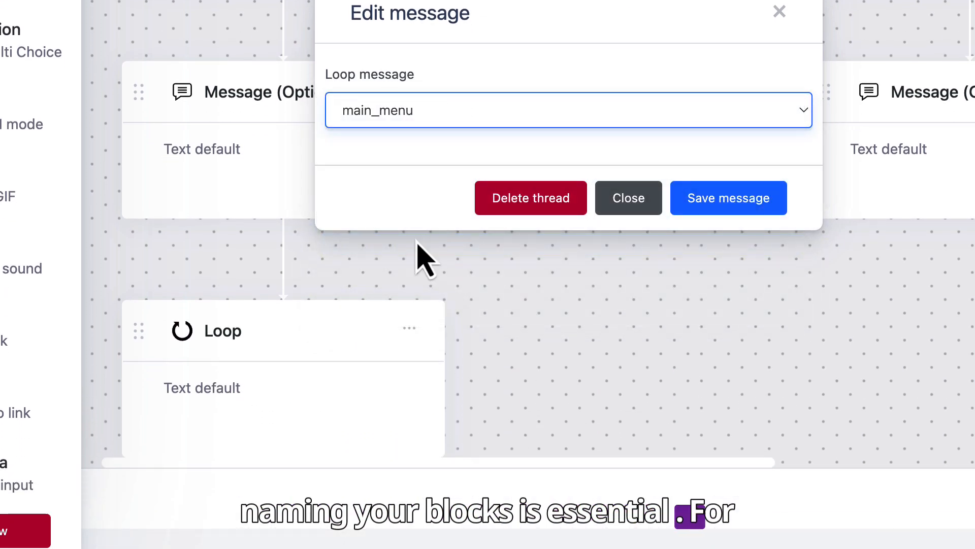
{"action": "left_click", "coordinate": [738, 208]}
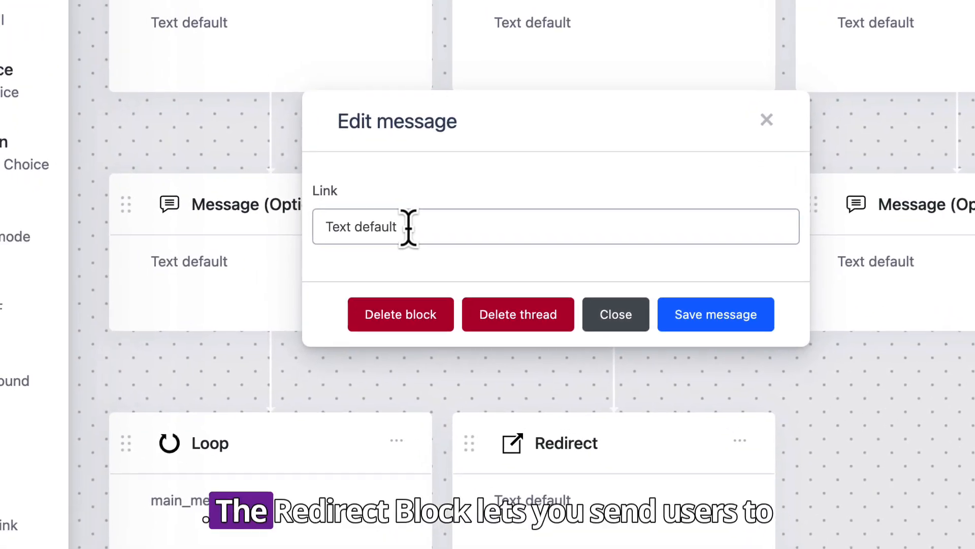
{"action": "double_click", "coordinate": [406, 225]}
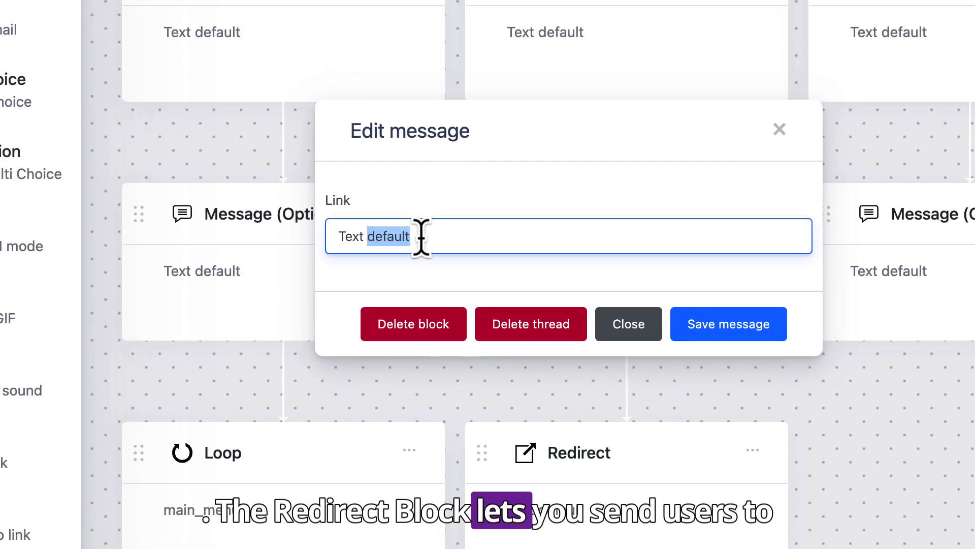
{"action": "key", "text": "ctrl+a"}
{"action": "type", "text": "https://www.youtube.com/watch?v=dQw4w9WgXcQ"}
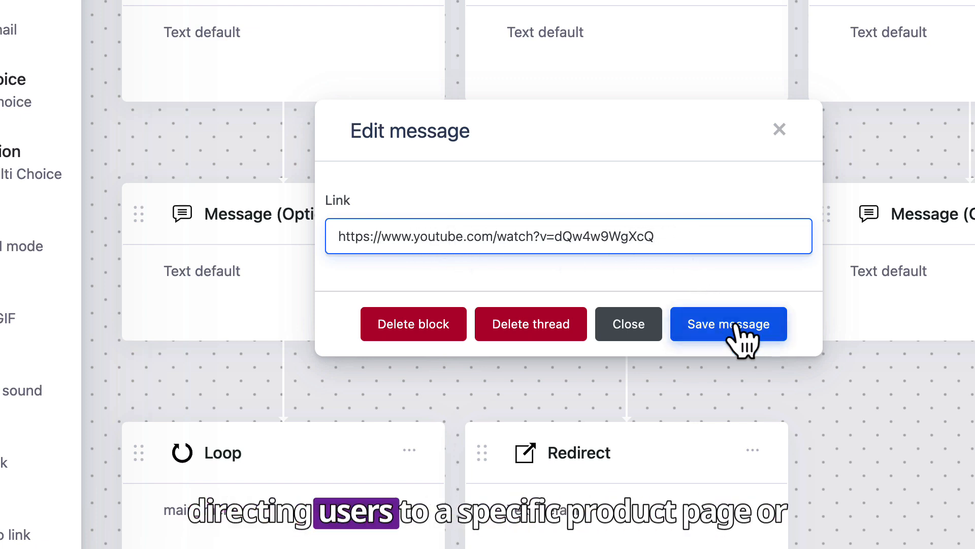
{"action": "left_click", "coordinate": [429, 331]}
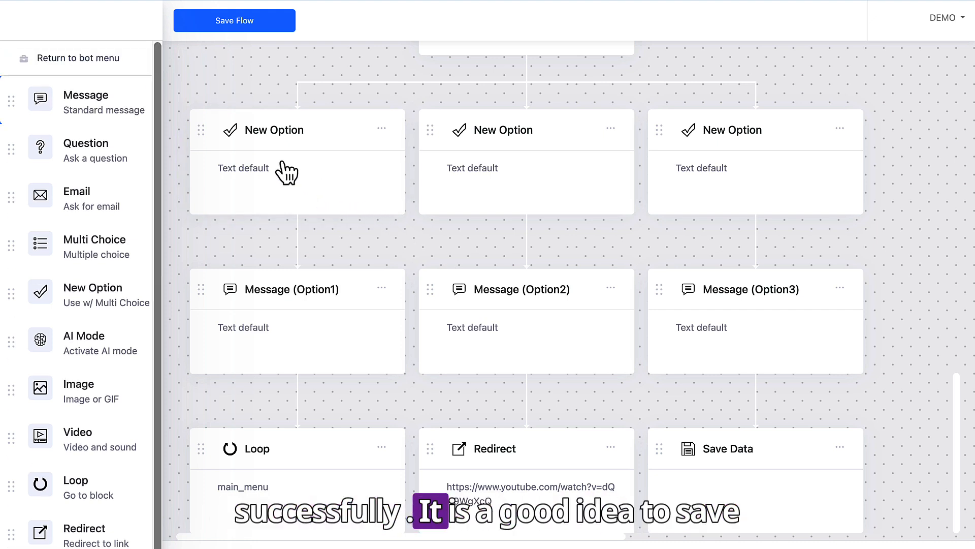
Return from the flow builder to the bot's settings and keep its status set to Enabled.
{"action": "left_click", "coordinate": [67, 59]}
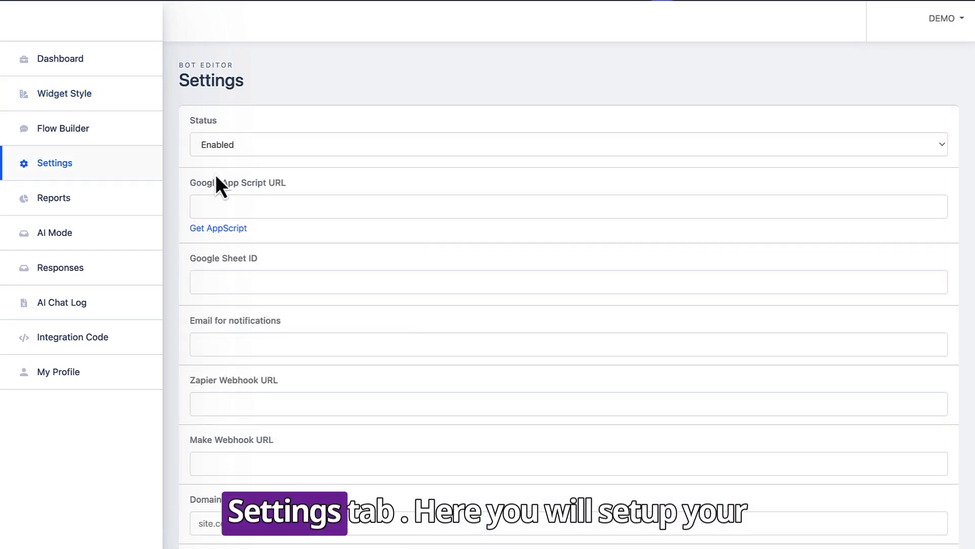
{"action": "scroll", "coordinate": [280, 152], "scroll_direction": "down", "scroll_amount": 1}
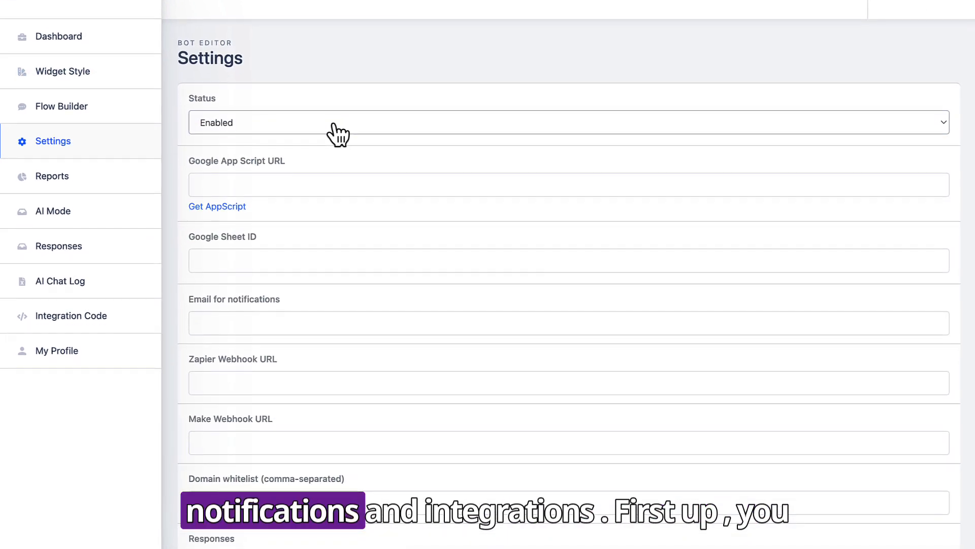
{"action": "left_click", "coordinate": [338, 132]}
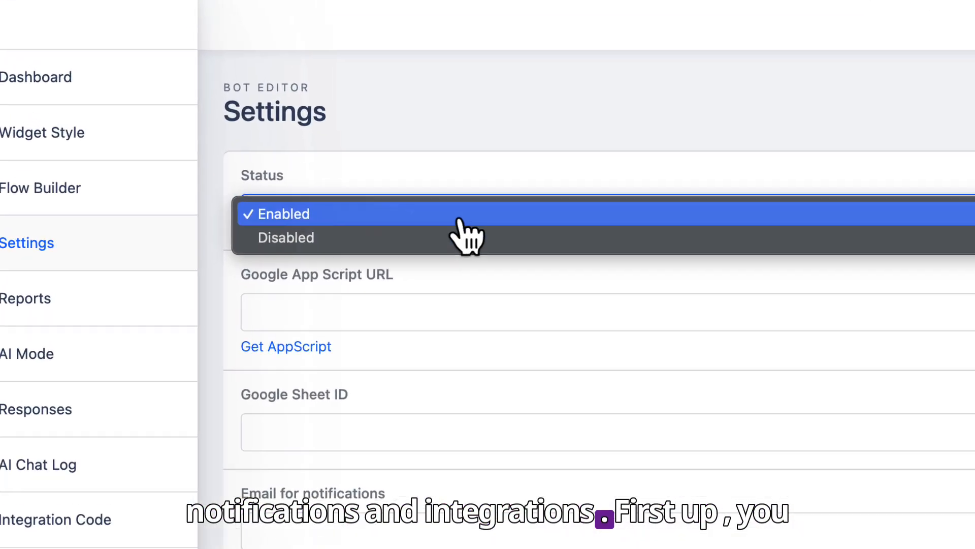
{"action": "left_click", "coordinate": [345, 141]}
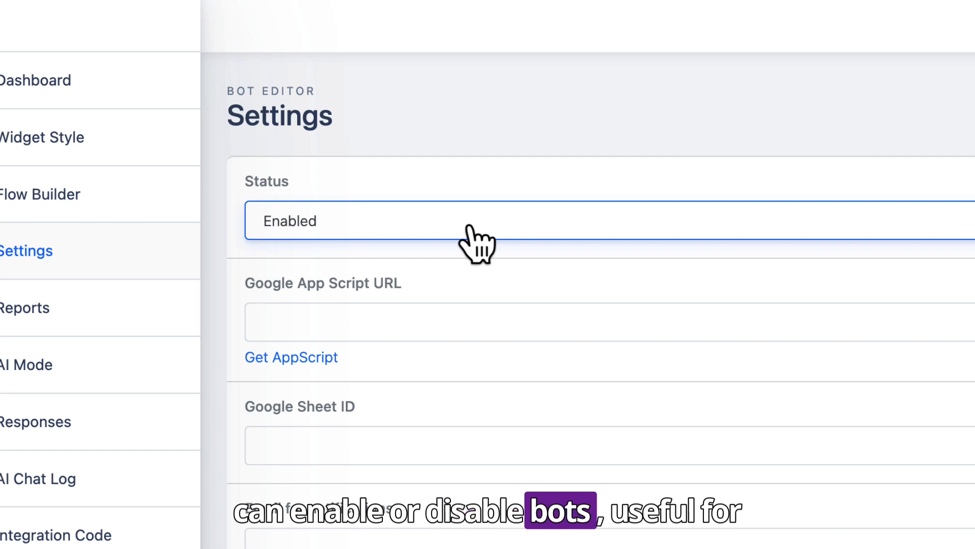
Examine the bot's Google Sheets, notification email, Zapier and Make webhook, and domain whitelist settings.
{"action": "scroll", "coordinate": [478, 244], "scroll_direction": "down", "scroll_amount": 3}
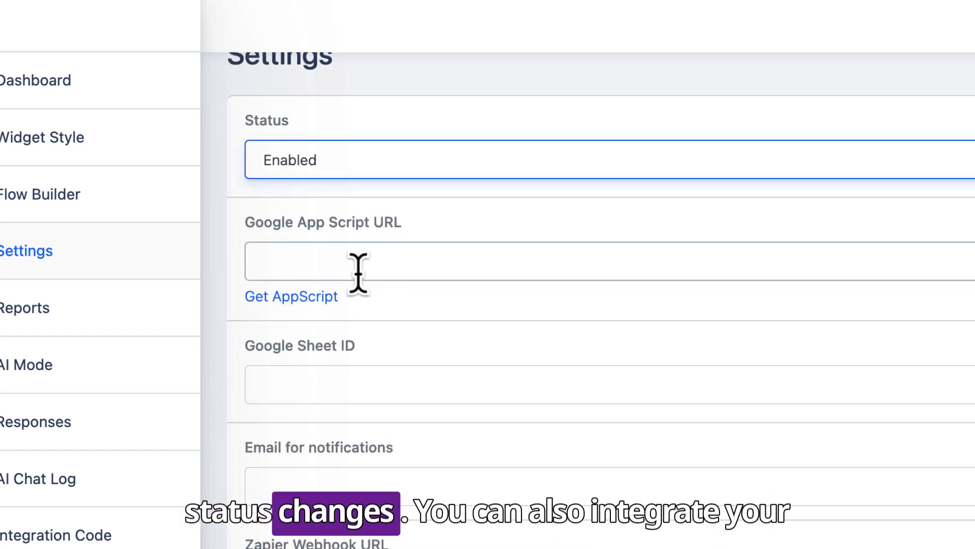
{"action": "left_click", "coordinate": [331, 268]}
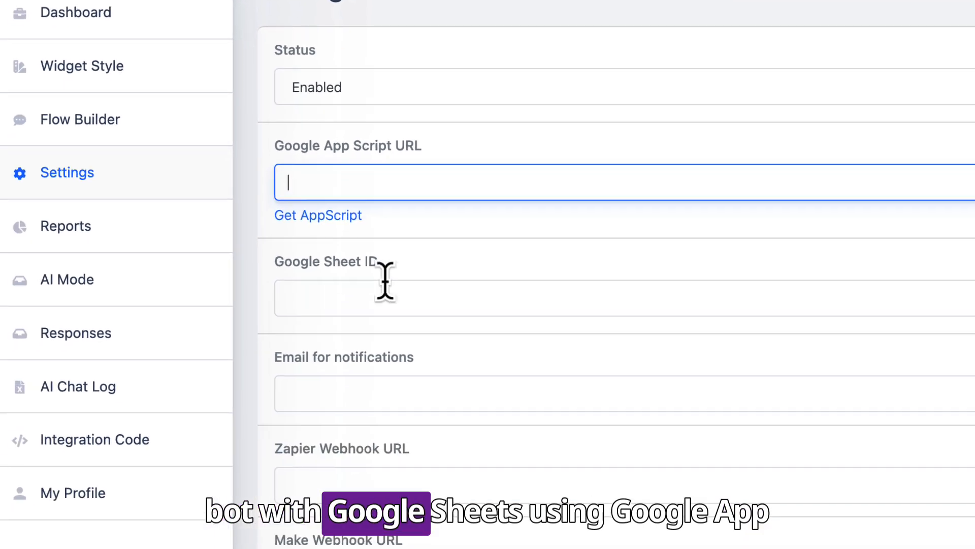
{"action": "left_click", "coordinate": [345, 380]}
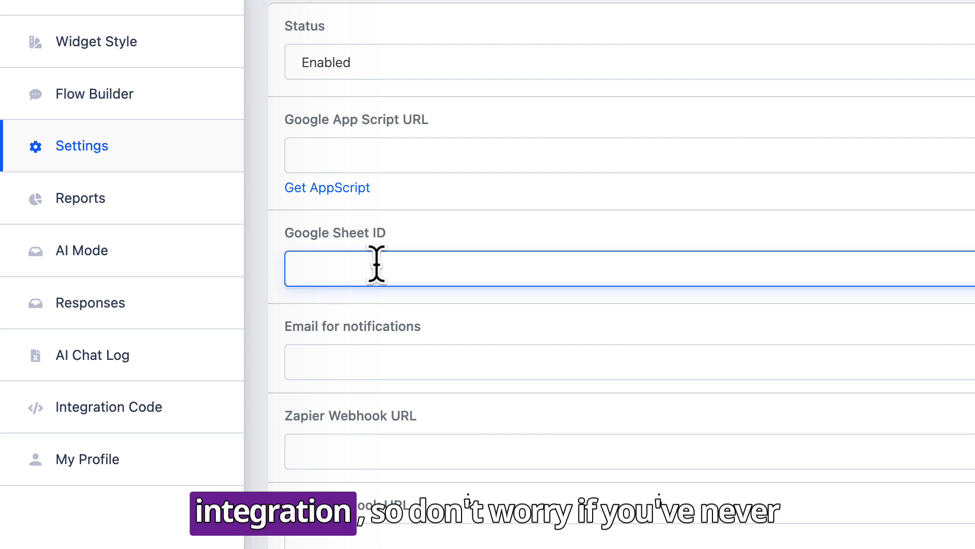
{"action": "scroll", "coordinate": [376, 263], "scroll_direction": "down", "scroll_amount": 5}
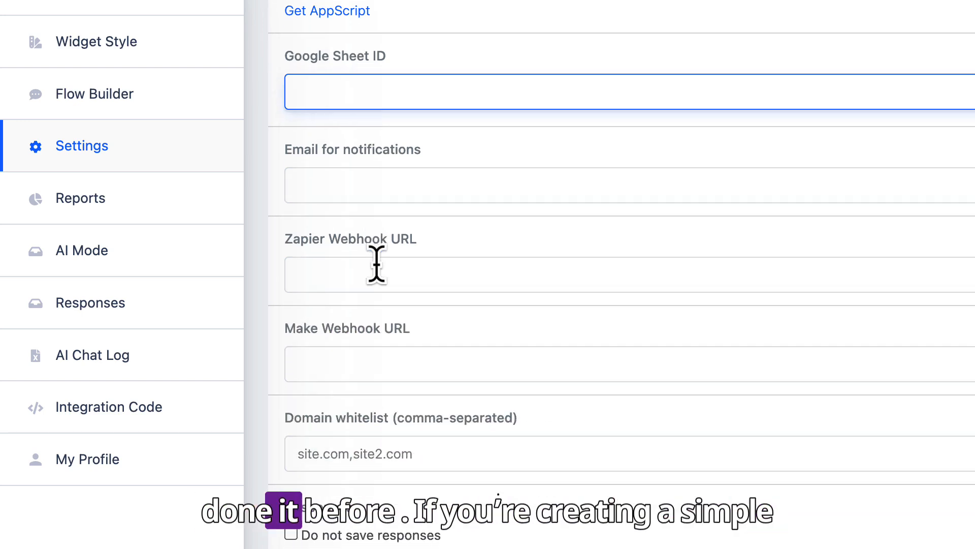
{"action": "left_click", "coordinate": [323, 184]}
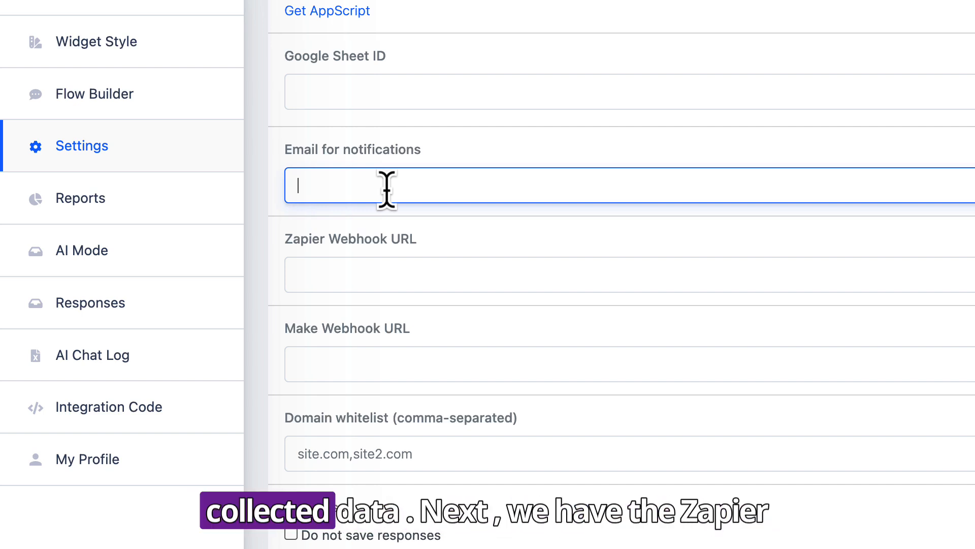
{"action": "left_click", "coordinate": [381, 269]}
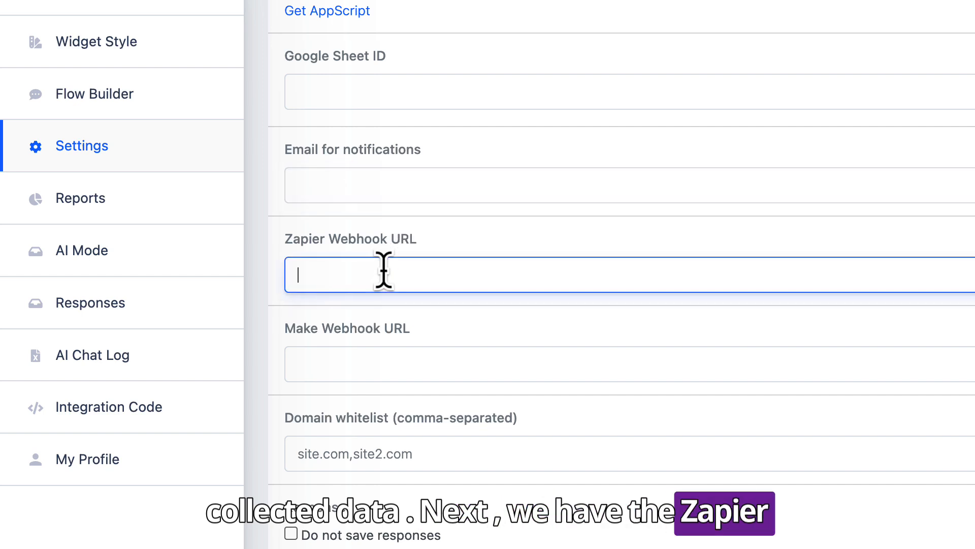
{"action": "left_click", "coordinate": [379, 364]}
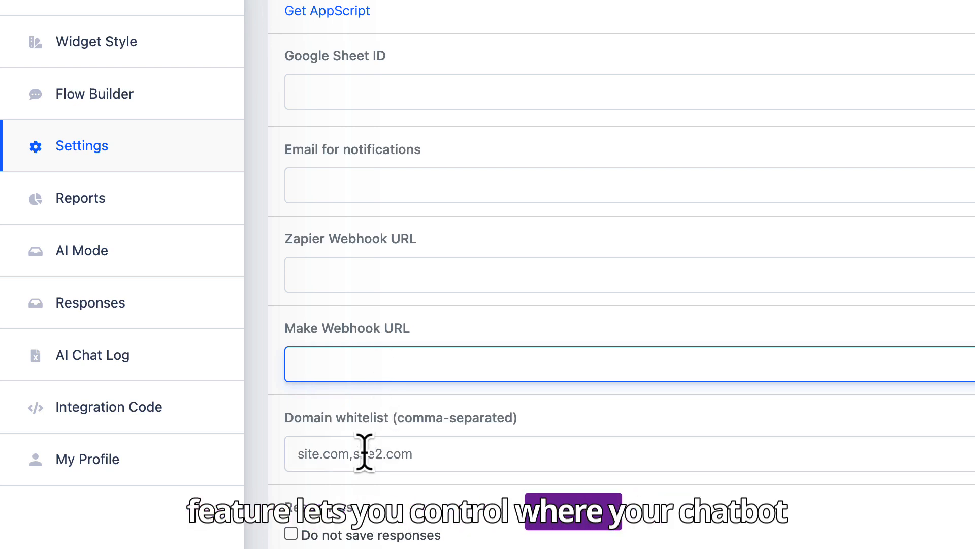
{"action": "left_click", "coordinate": [311, 459]}
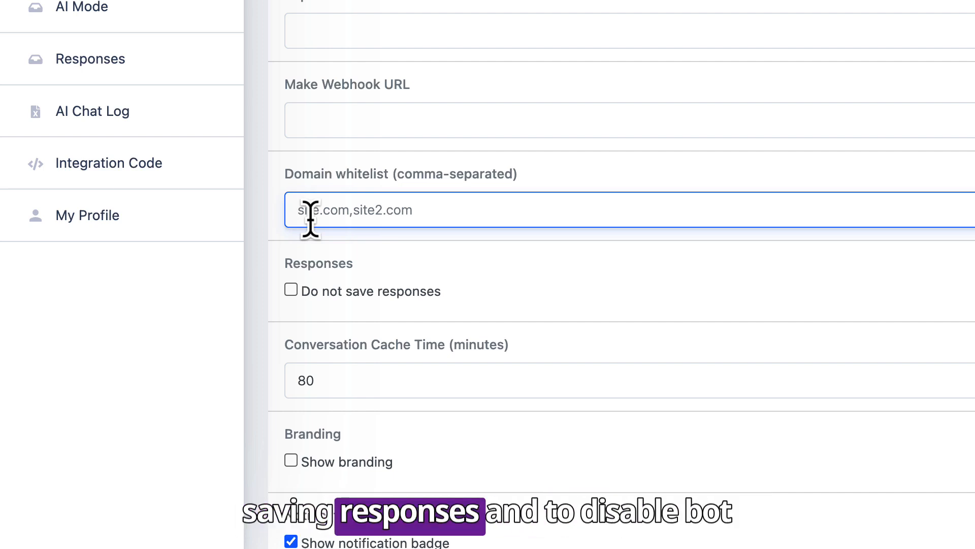
Examine the response saving, conversation cache time, branding, notification badge, Mailchimp, Klaviyo and internationalisation settings.
{"action": "scroll", "coordinate": [311, 219], "scroll_direction": "down", "scroll_amount": 2}
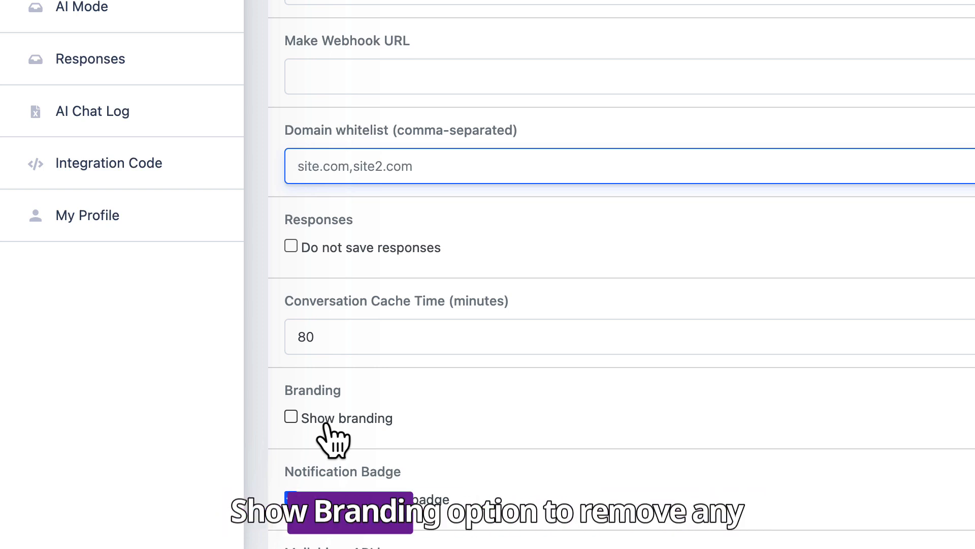
{"action": "left_click", "coordinate": [348, 336]}
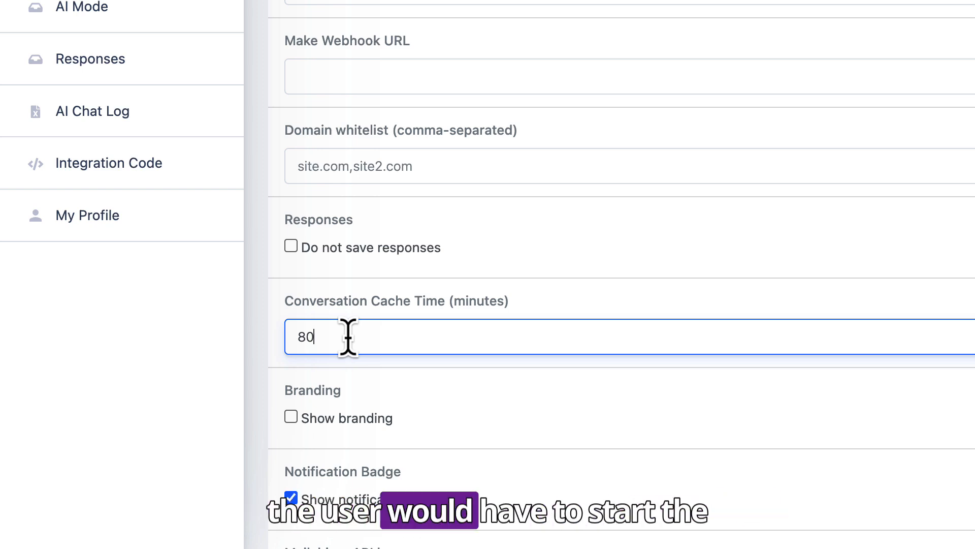
{"action": "scroll", "coordinate": [349, 337], "scroll_direction": "down", "scroll_amount": 3}
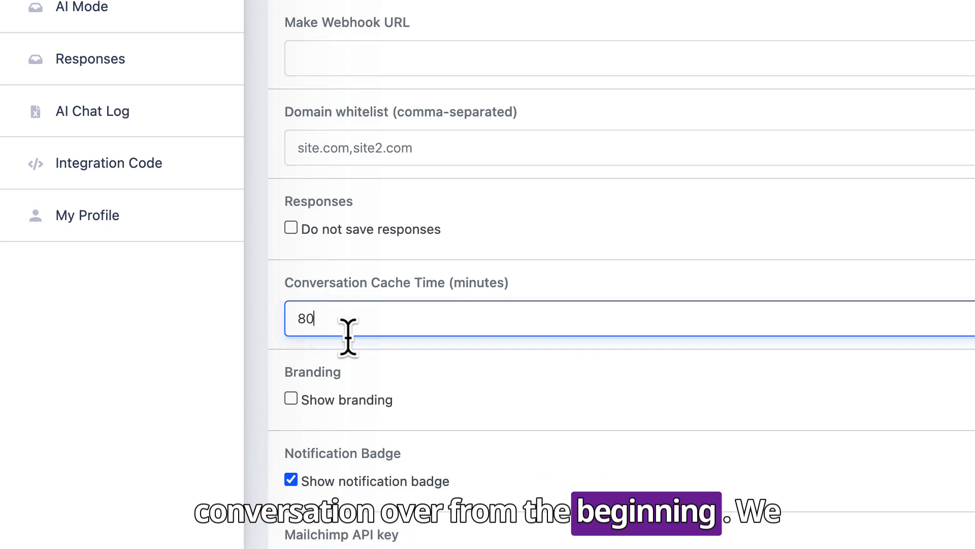
{"action": "scroll", "coordinate": [348, 337], "scroll_direction": "down", "scroll_amount": 7}
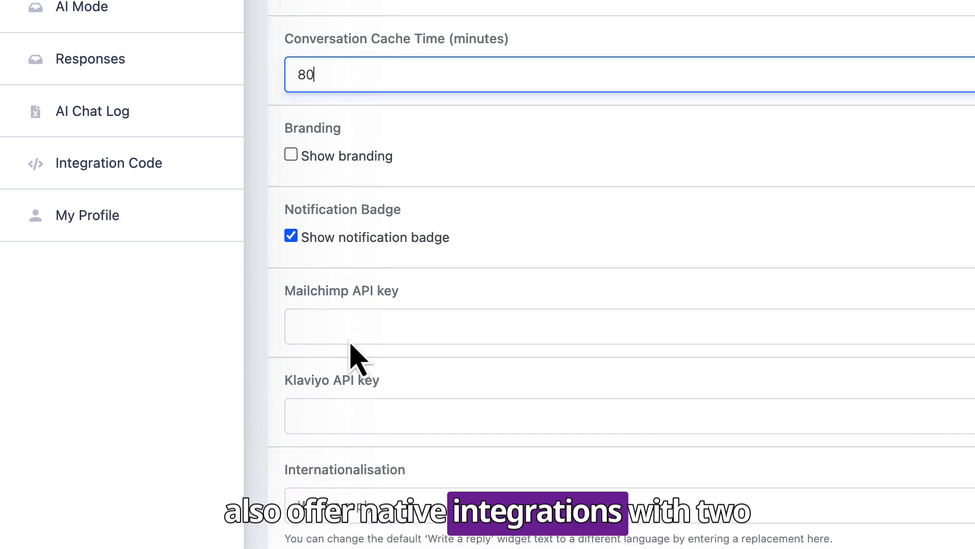
{"action": "left_click", "coordinate": [359, 315]}
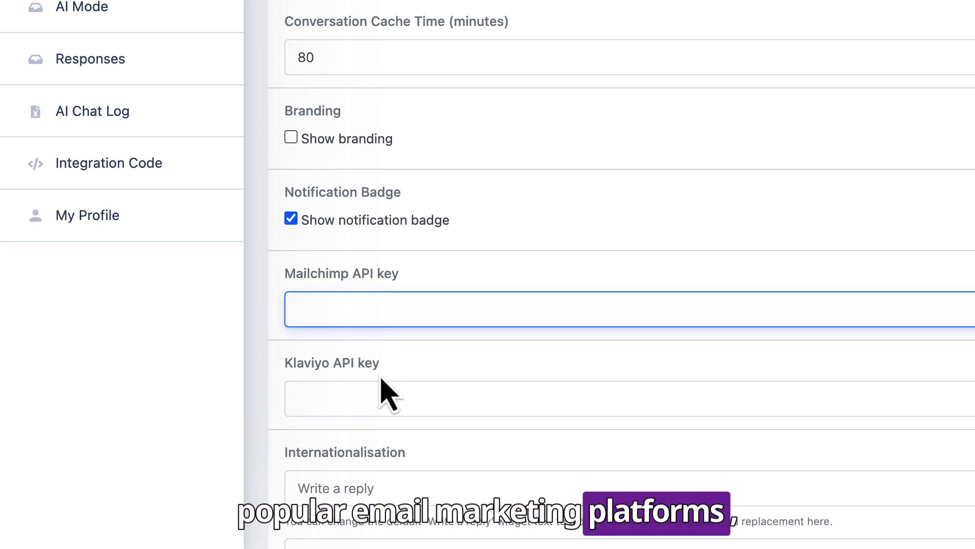
{"action": "left_click", "coordinate": [340, 402]}
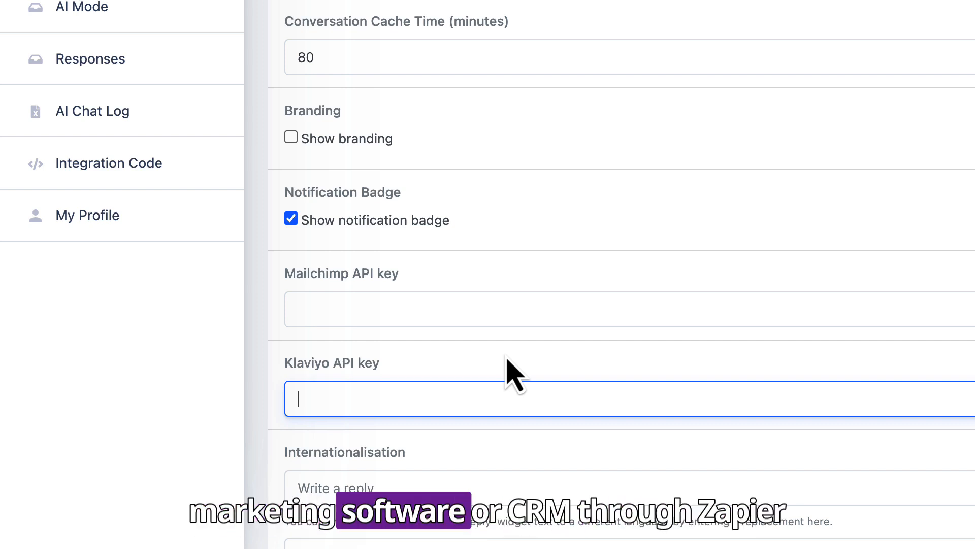
{"action": "scroll", "coordinate": [508, 362], "scroll_direction": "down", "scroll_amount": 1}
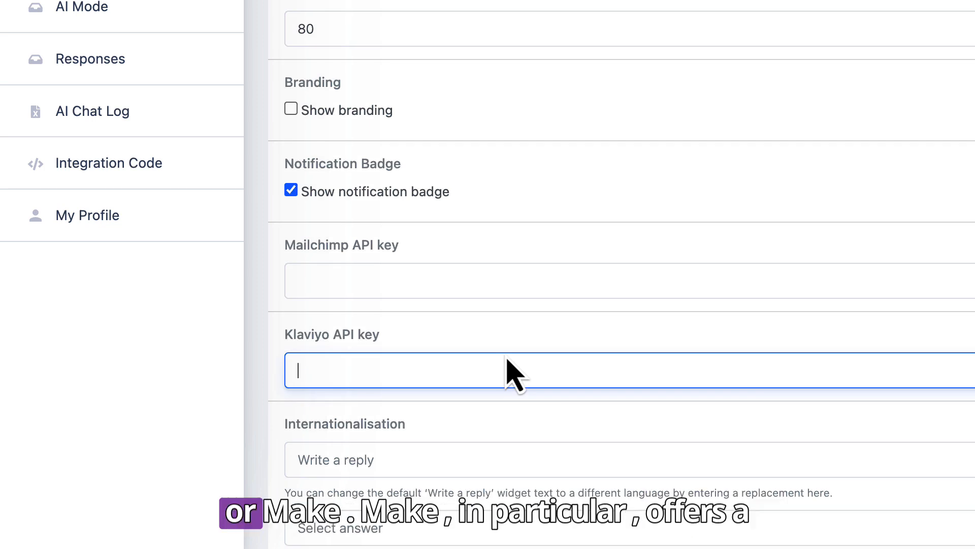
{"action": "scroll", "coordinate": [508, 362], "scroll_direction": "down", "scroll_amount": 4}
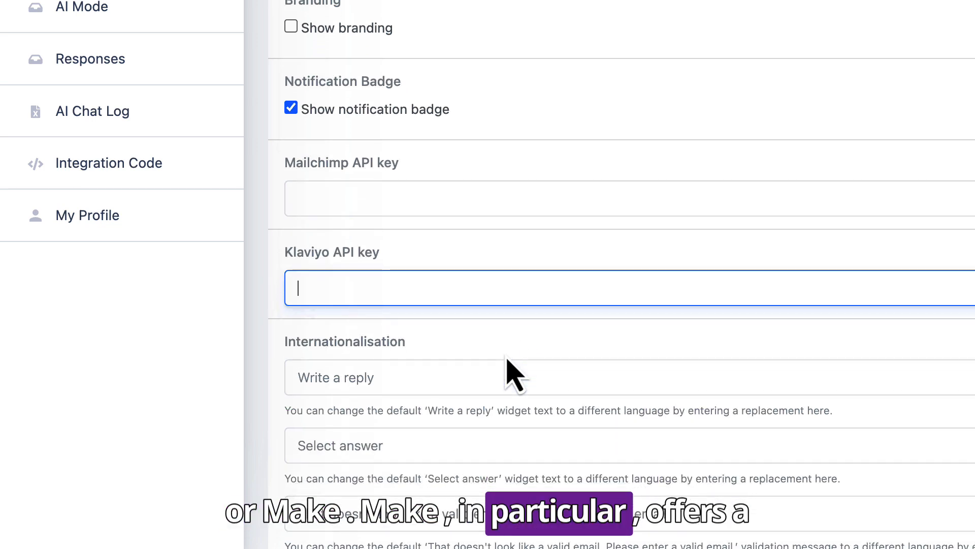
{"action": "scroll", "coordinate": [508, 362], "scroll_direction": "down", "scroll_amount": 3}
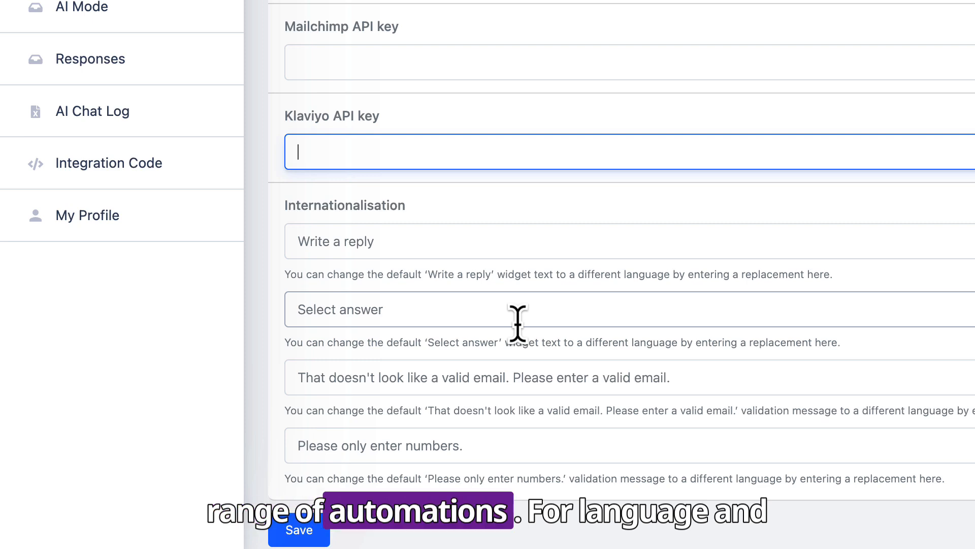
Review the replacement texts for the widget's default messages under Internationalisation and save the bot's settings.
{"action": "left_click", "coordinate": [341, 220]}
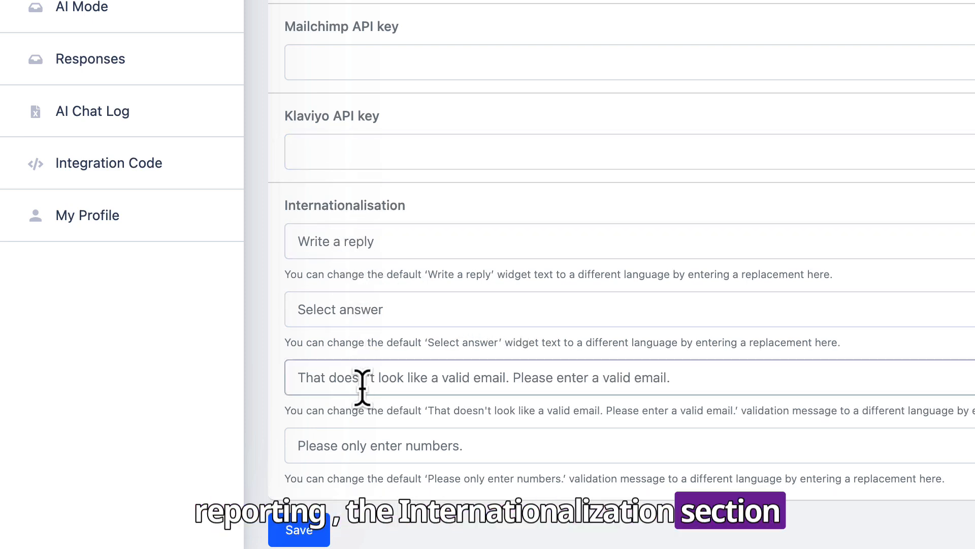
{"action": "scroll", "coordinate": [370, 441], "scroll_direction": "down", "scroll_amount": 3}
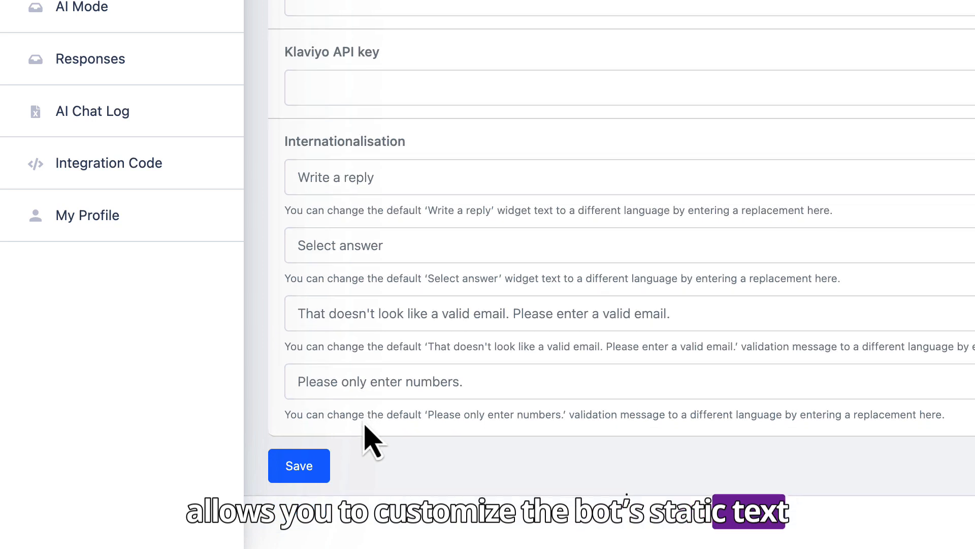
{"action": "scroll", "coordinate": [363, 424], "scroll_direction": "up", "scroll_amount": 1}
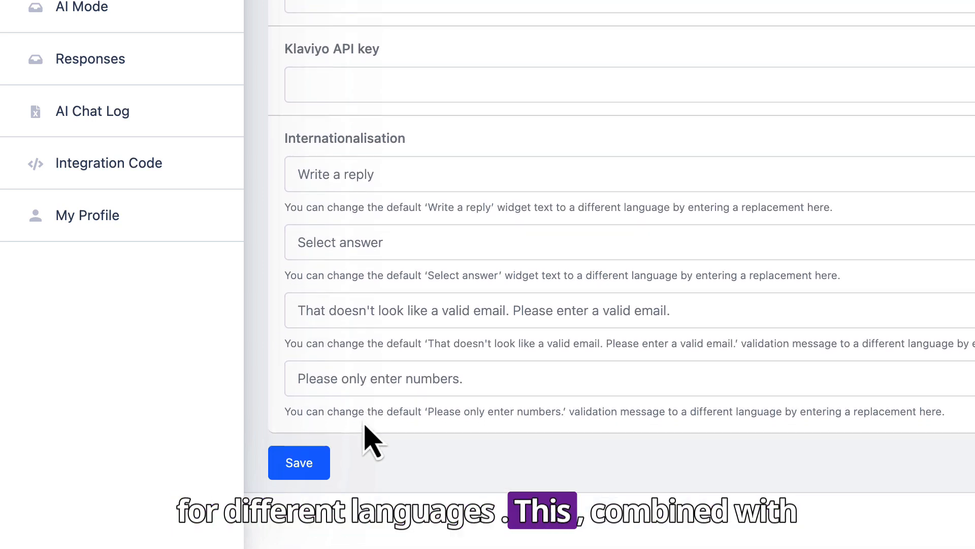
{"action": "scroll", "coordinate": [365, 427], "scroll_direction": "up", "scroll_amount": 1}
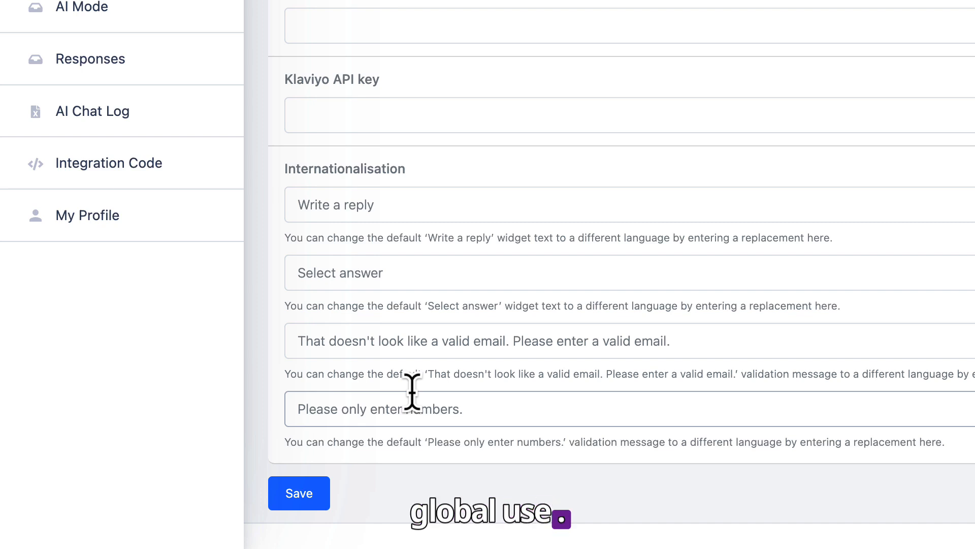
{"action": "left_click", "coordinate": [299, 493]}
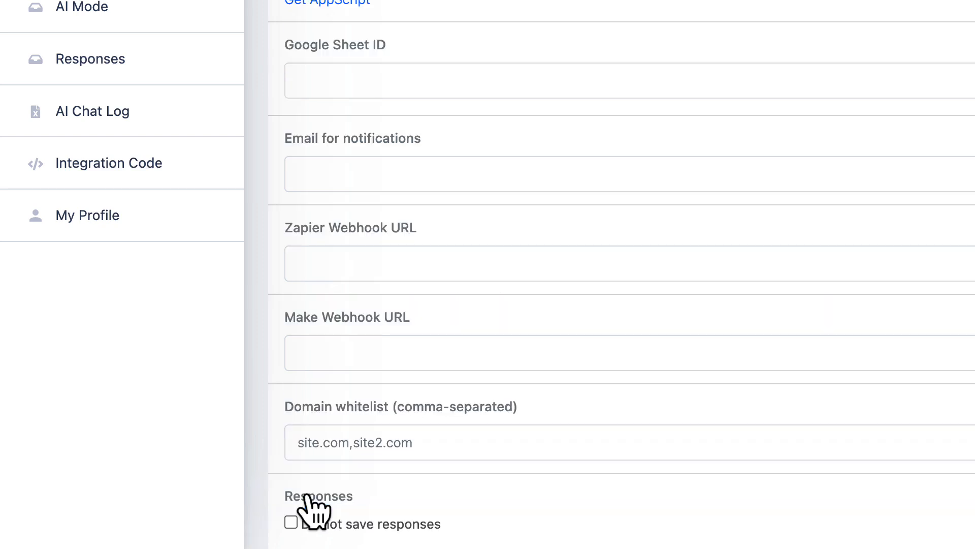
Examine the bot's lead reports, AI Mode business fields, collected responses and AI chat log.
{"action": "scroll", "coordinate": [80, 163], "scroll_direction": "up", "scroll_amount": 5}
{"action": "left_click", "coordinate": [66, 229]}
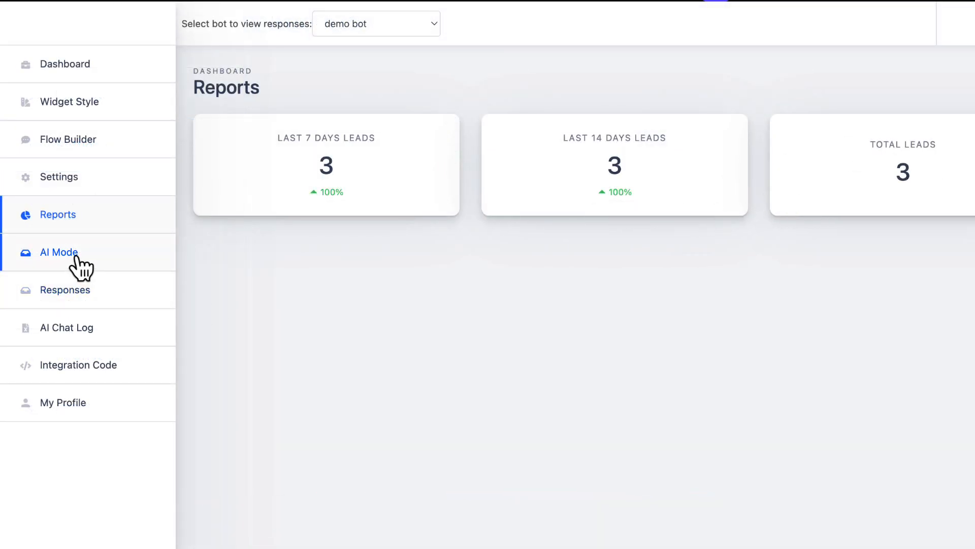
{"action": "left_click", "coordinate": [76, 252]}
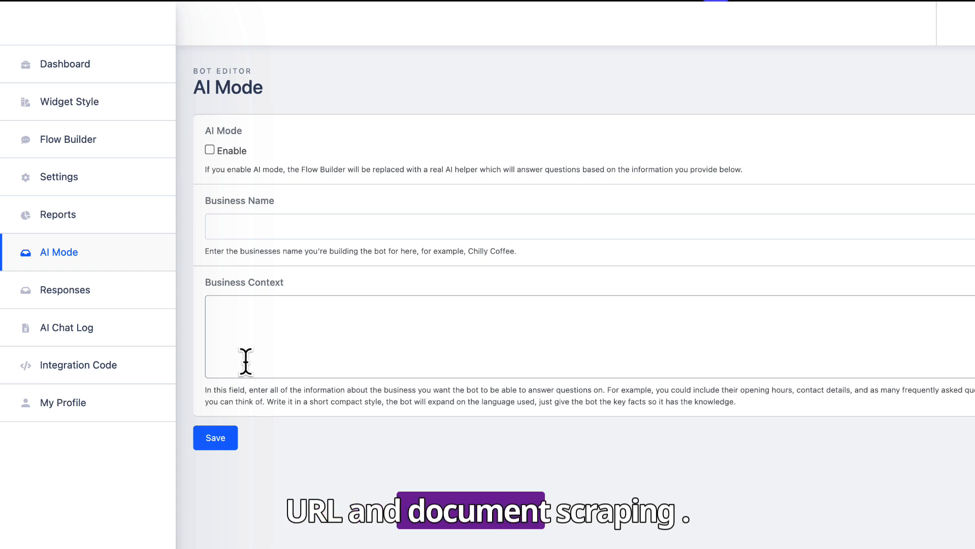
{"action": "left_click", "coordinate": [242, 225]}
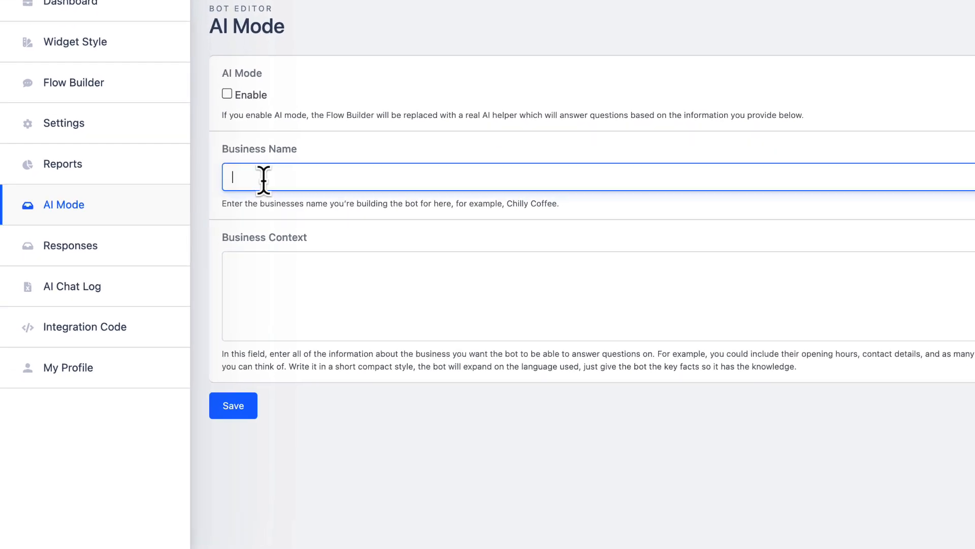
{"action": "left_click", "coordinate": [258, 279]}
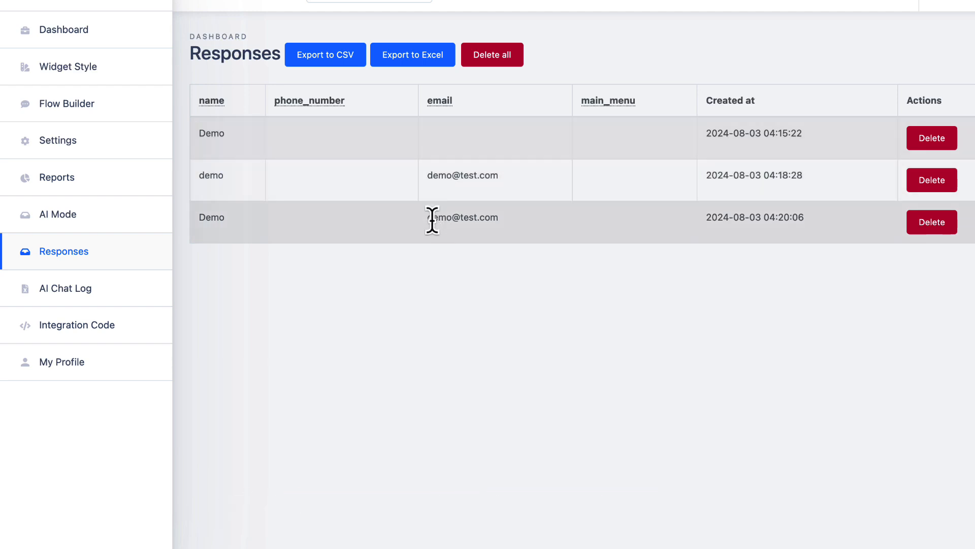
{"action": "left_click", "coordinate": [122, 296]}
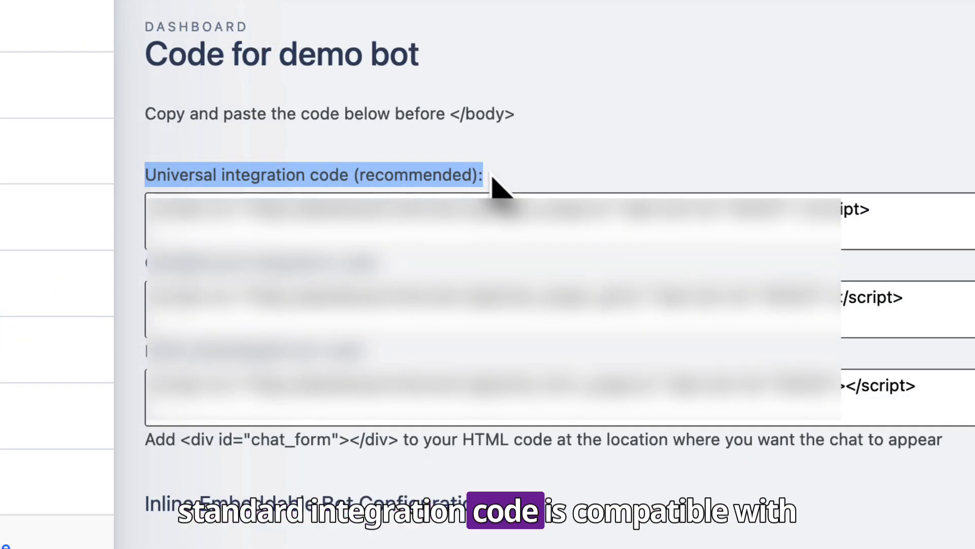
Examine the demo bot's universal, GoHighLevel and inline embeddable integration codes, including the chat_form div needed for inline placement.
{"action": "left_click", "coordinate": [492, 175]}
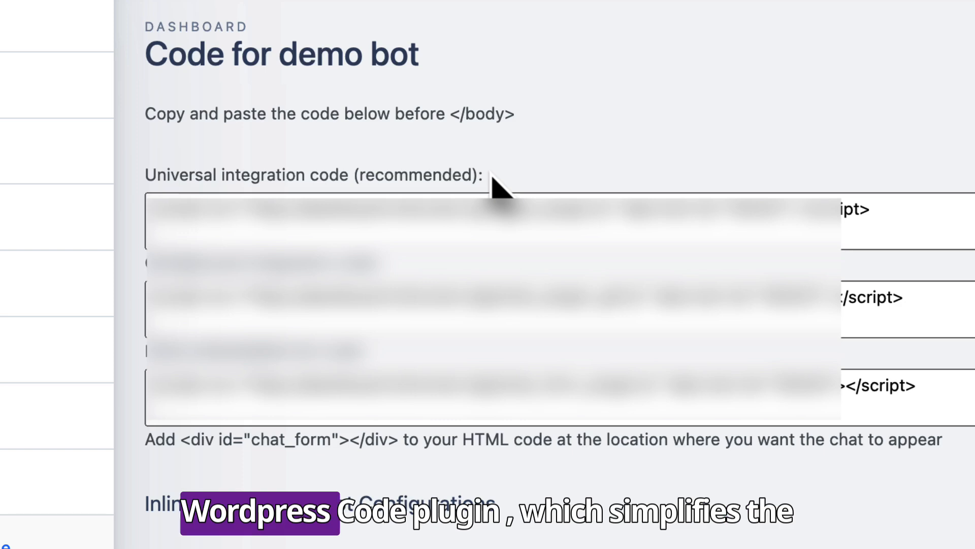
{"action": "triple_click", "coordinate": [136, 280]}
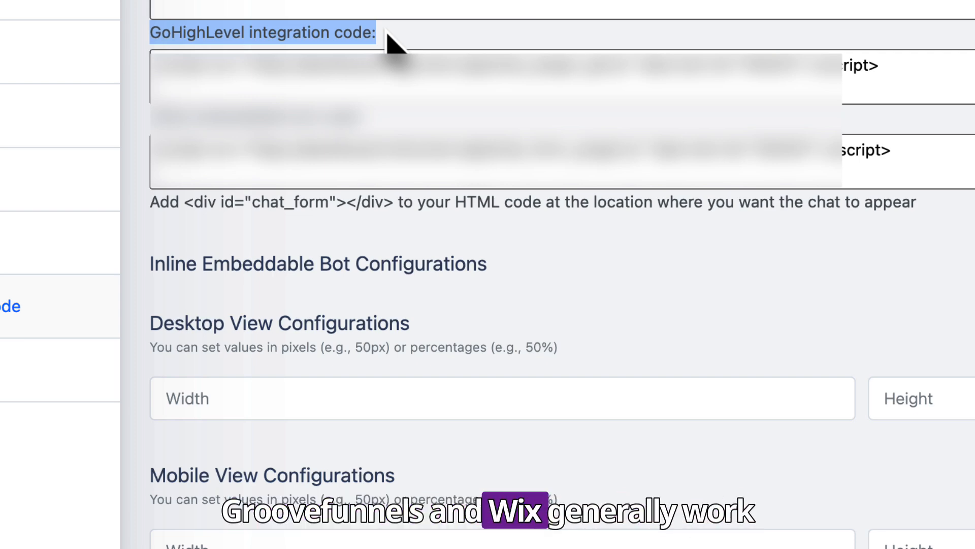
{"action": "left_click_drag", "start_coordinate": [375, 118], "coordinate": [143, 144]}
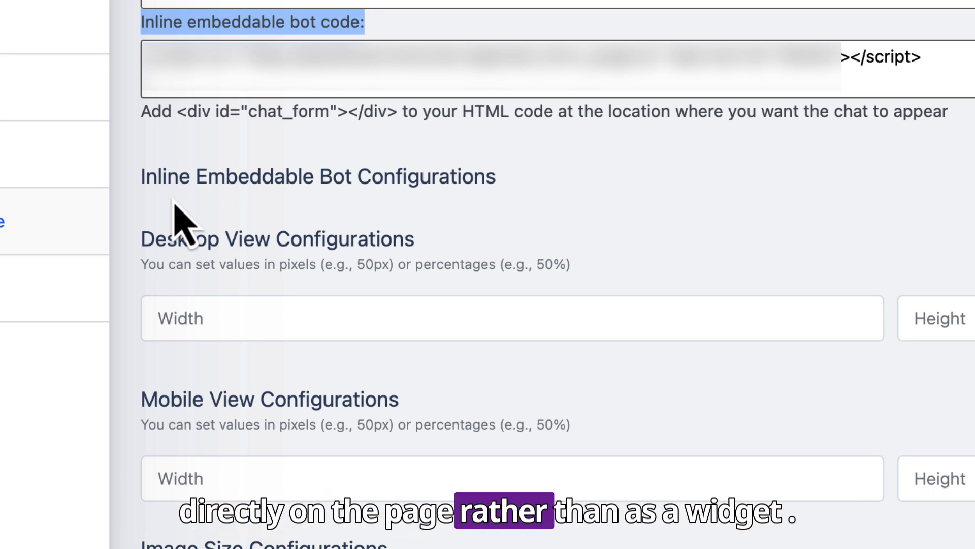
{"action": "left_click_drag", "start_coordinate": [178, 112], "coordinate": [400, 112]}
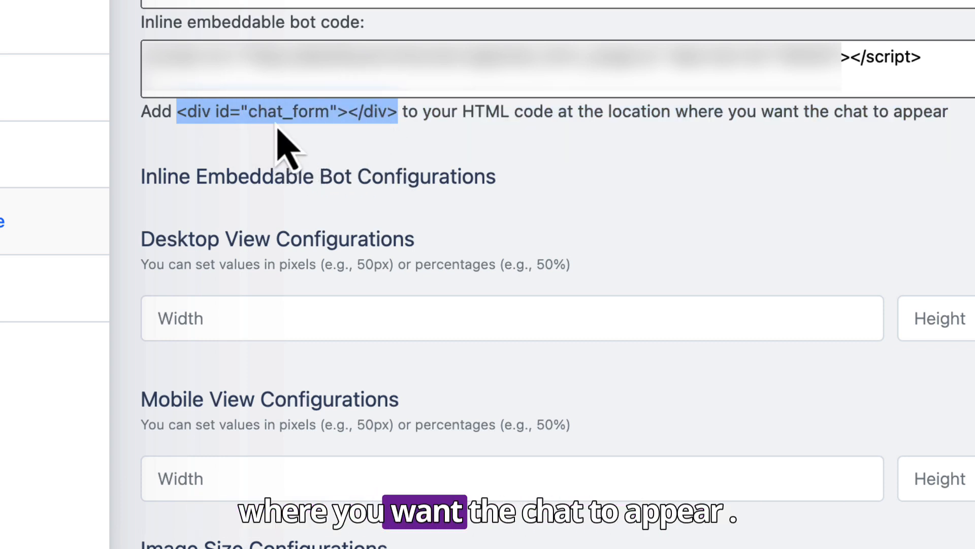
{"action": "left_click", "coordinate": [283, 137]}
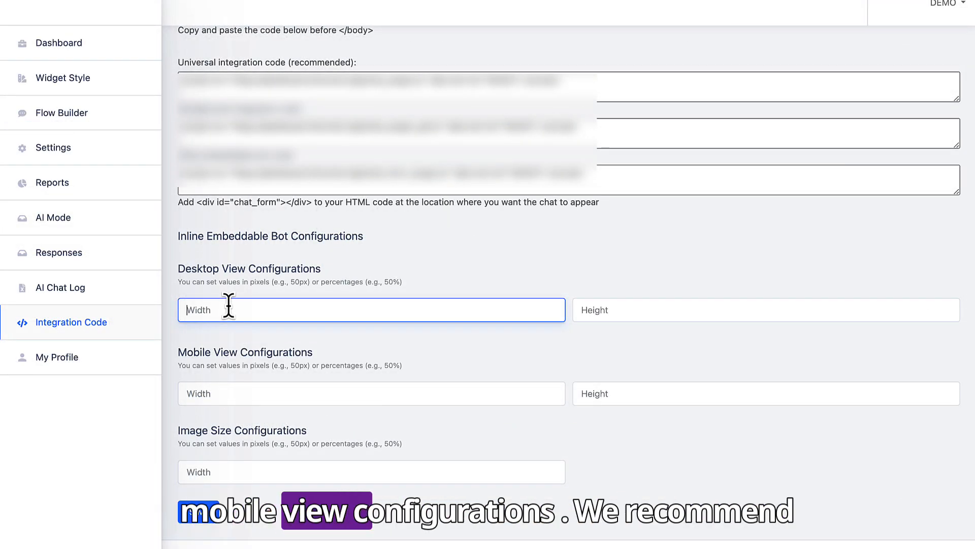
Set the inline embeddable bot's desktop view width and height to 100%, leave the mobile and image sizes blank, and save.
{"action": "type", "text": "100%"}
{"action": "left_click", "coordinate": [608, 310]}
{"action": "type", "text": "100%"}
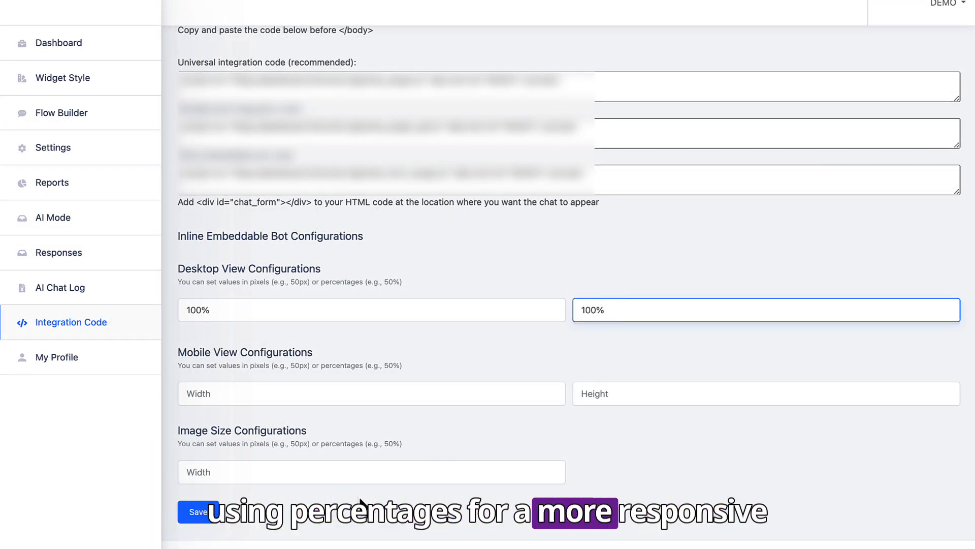
{"action": "left_click", "coordinate": [201, 395]}
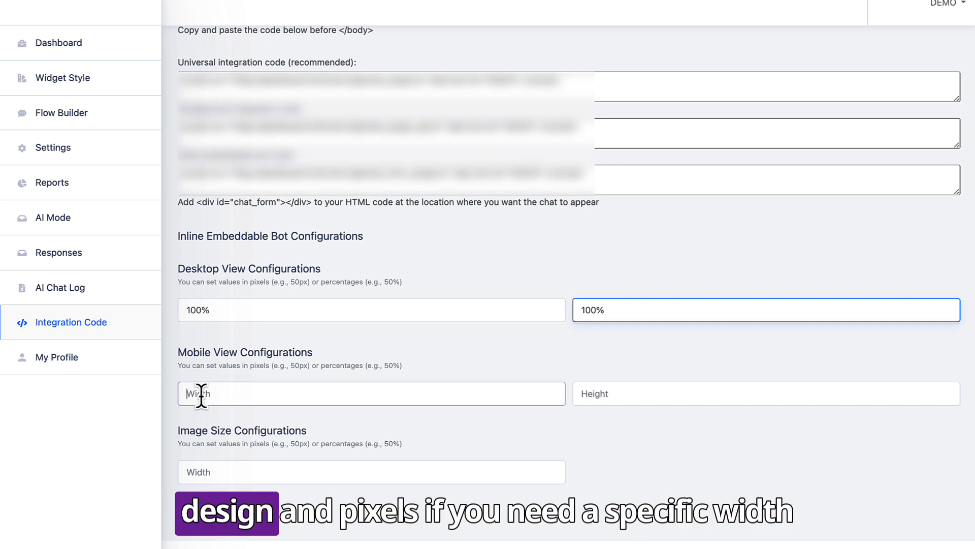
{"action": "left_click", "coordinate": [611, 394]}
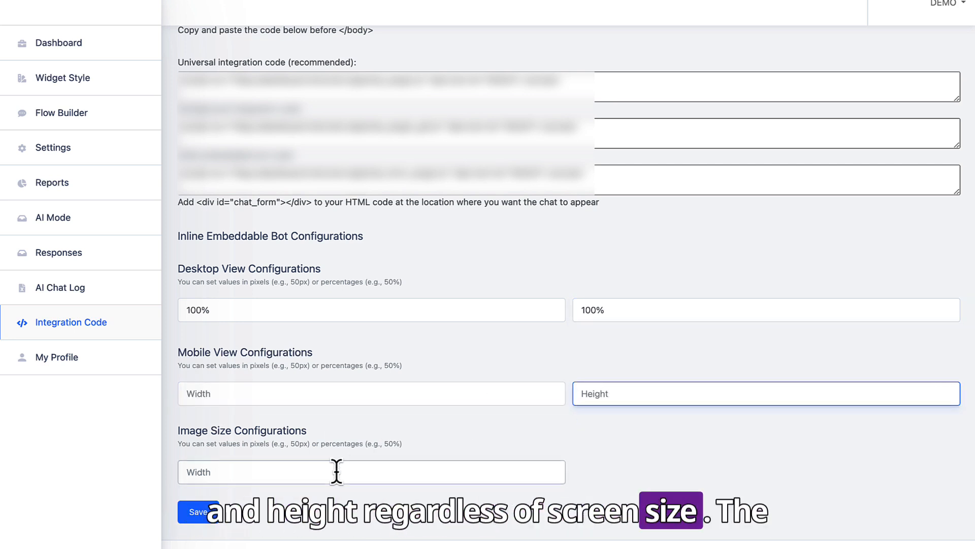
{"action": "left_click", "coordinate": [305, 477]}
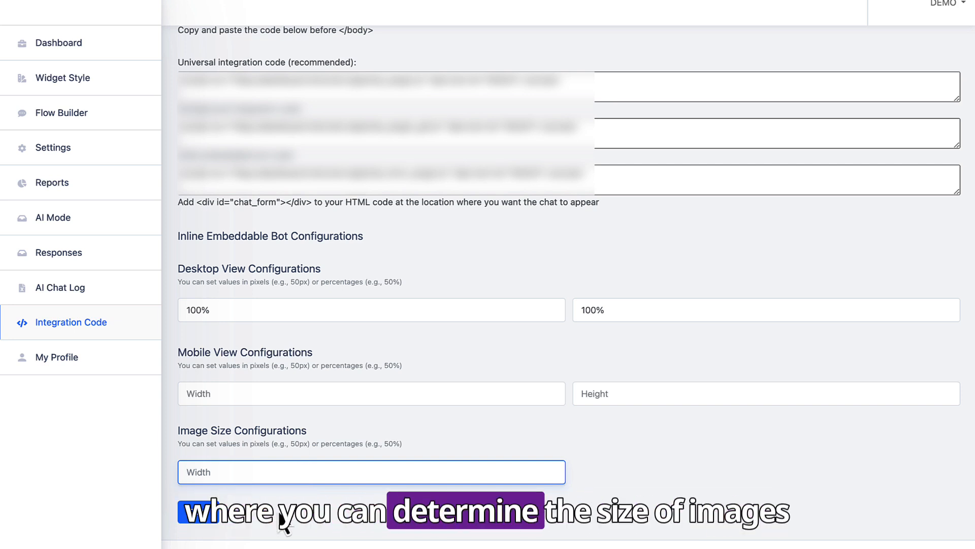
{"action": "left_click", "coordinate": [188, 517]}
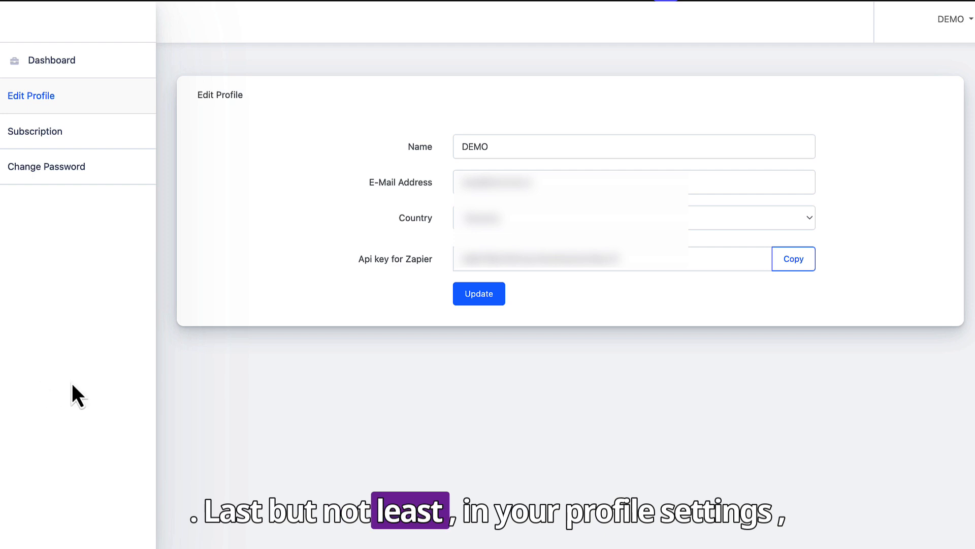